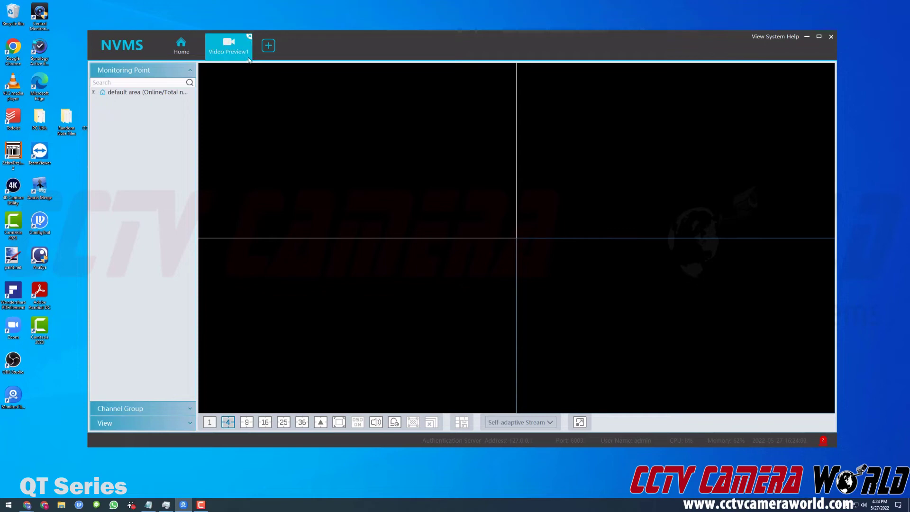
# - Leave the empty four-pane Video Preview tab for NVMS's Home page of module tiles
pyautogui.click(200, 52)
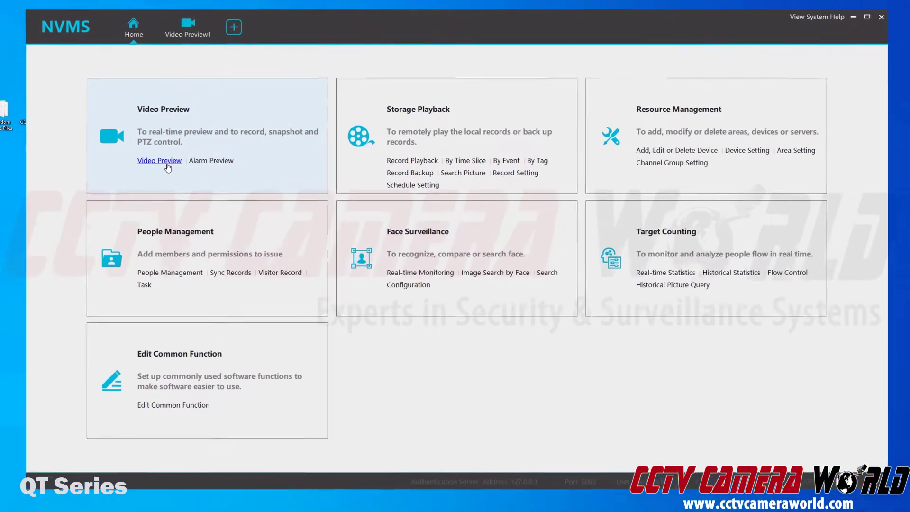
# - Reopen the Video Preview1 four-pane live view from the Home page's Video Preview card
pyautogui.click(168, 166)
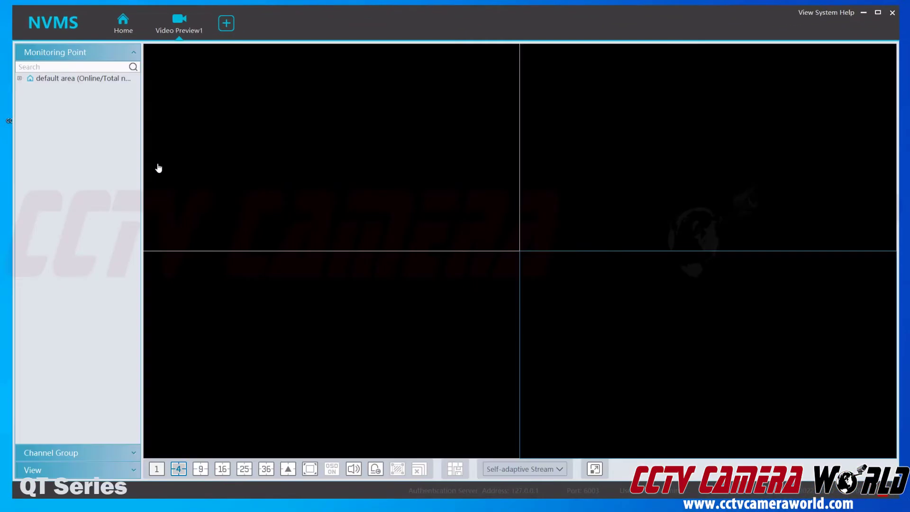
# - Add a new view, save it as Video Preview2 on closing, and close its detached window
pyautogui.click(224, 29)
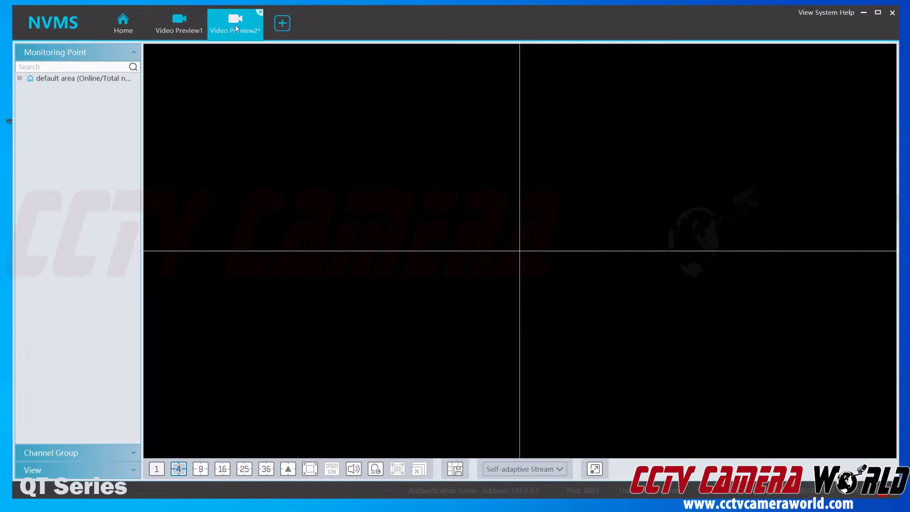
pyautogui.click(259, 12)
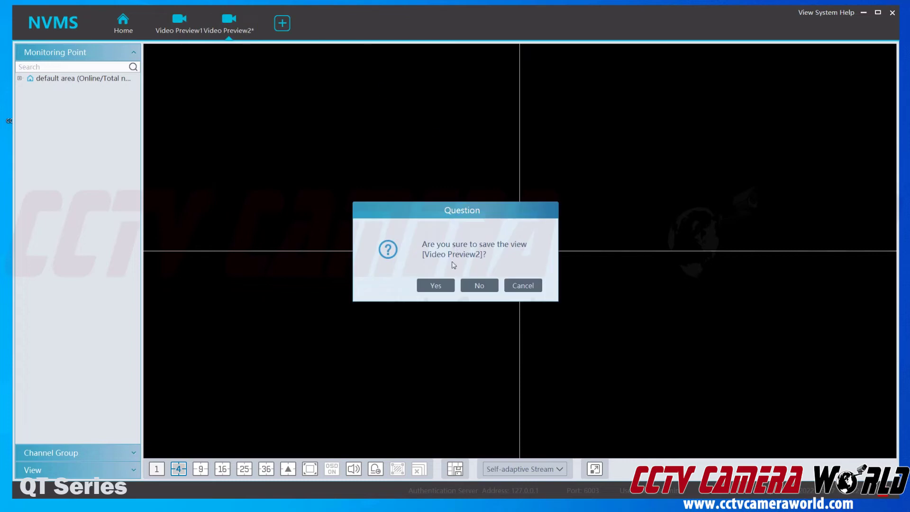
pyautogui.click(435, 285)
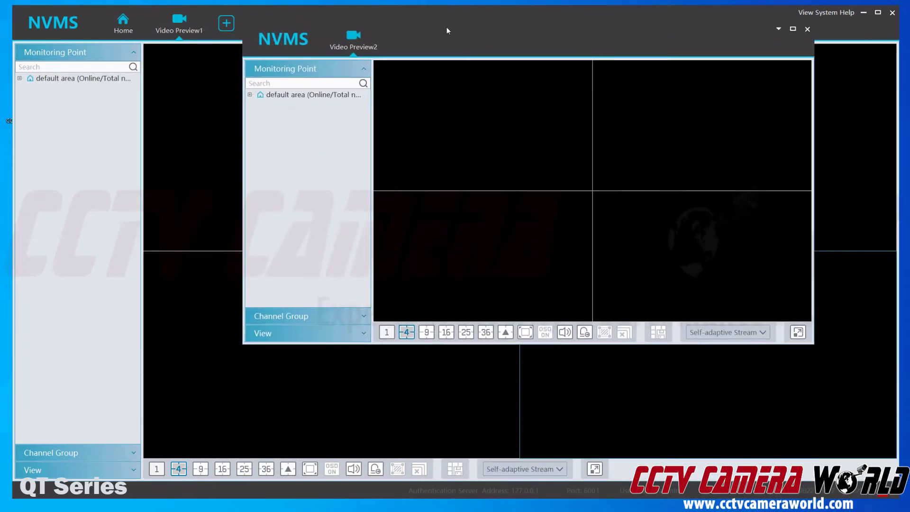
pyautogui.hotkey('alt', 'F4')
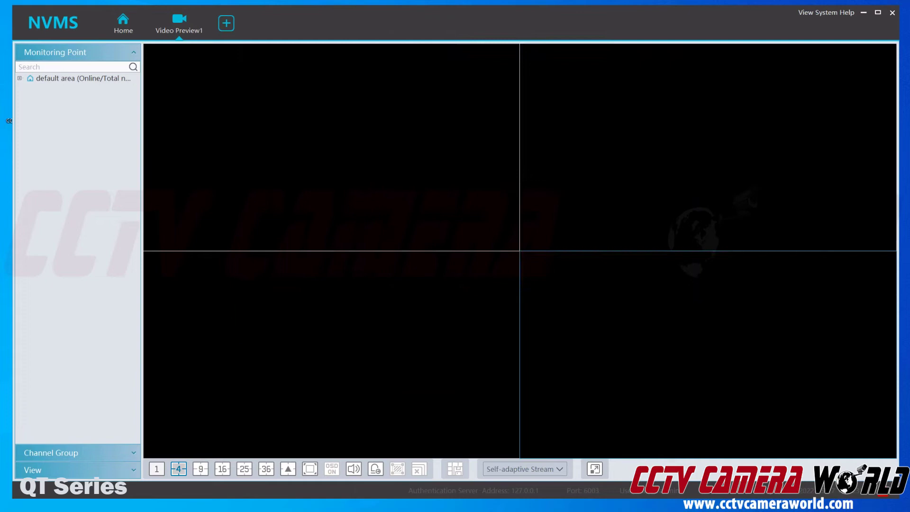
# - Dock the separate Video Preview2 window back into the main window as a tab
pyautogui.moveTo(467, 80); pyautogui.dragTo(486, 59)
pyautogui.moveTo(470, 95)
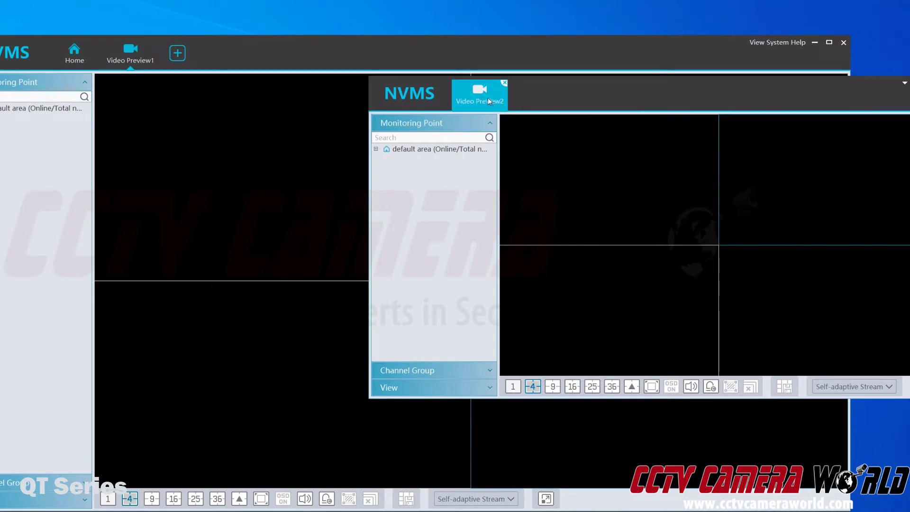
pyautogui.moveTo(488, 98); pyautogui.dragTo(405, 98)
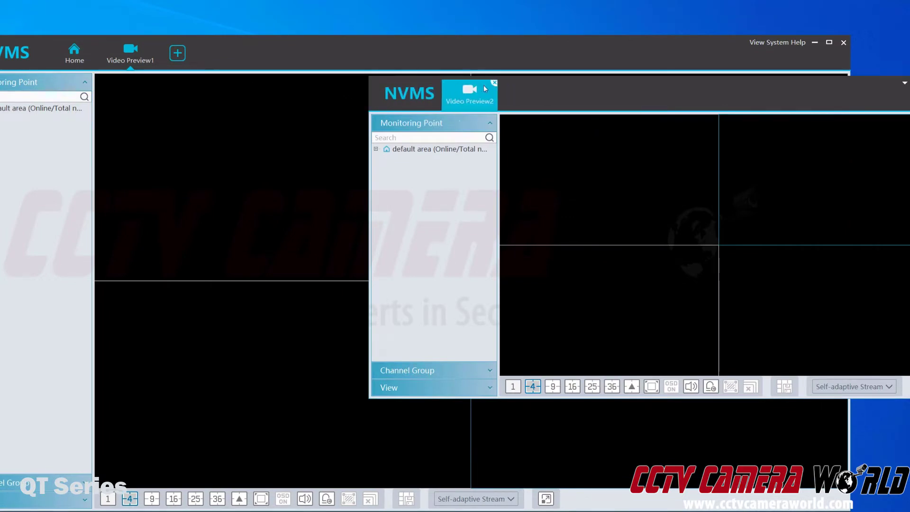
pyautogui.moveTo(473, 84); pyautogui.dragTo(251, 67)
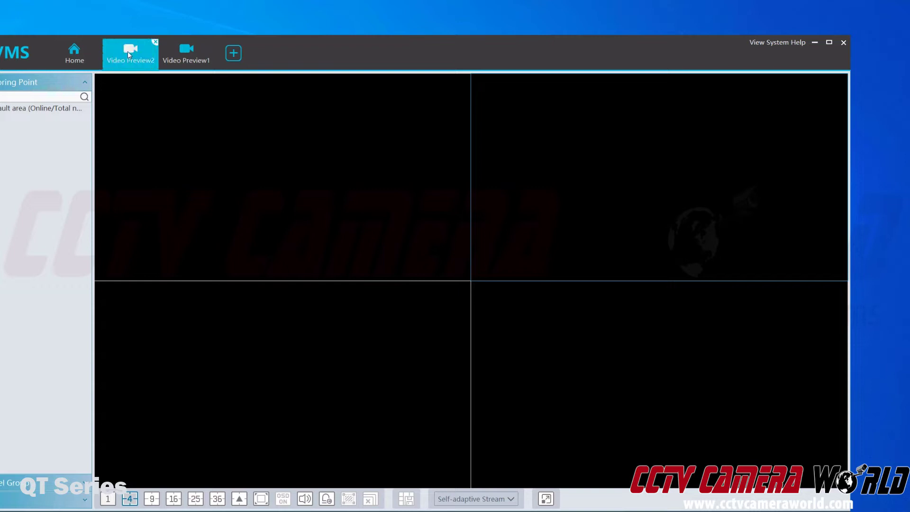
# - Add a Video Preview3 view, then close it without saving
pyautogui.click(234, 52)
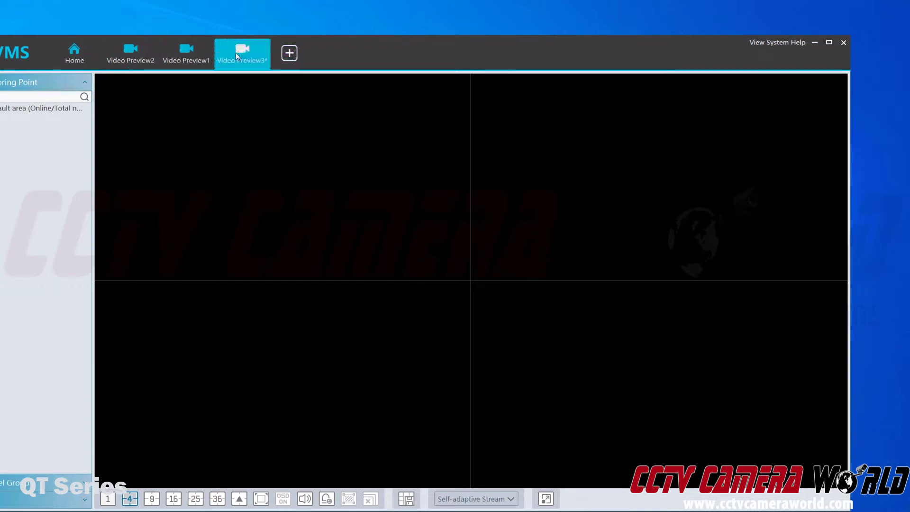
pyautogui.click(267, 43)
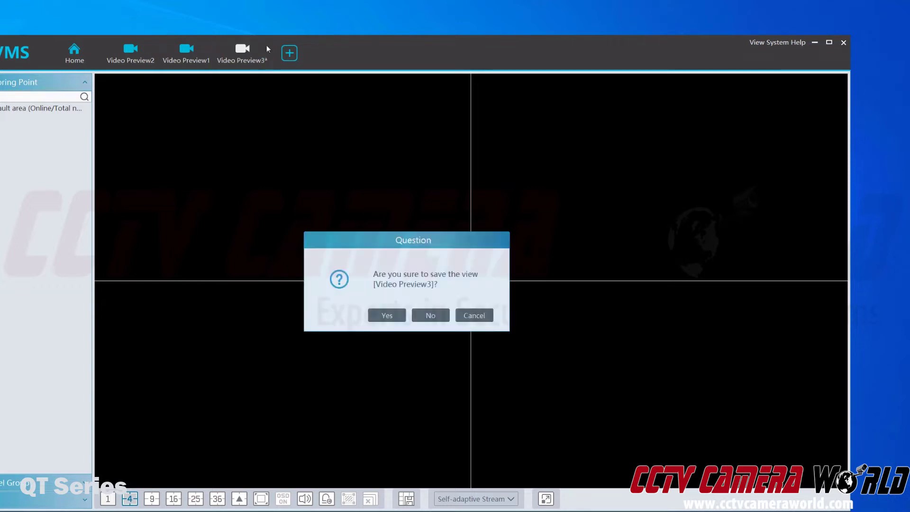
pyautogui.click(425, 317)
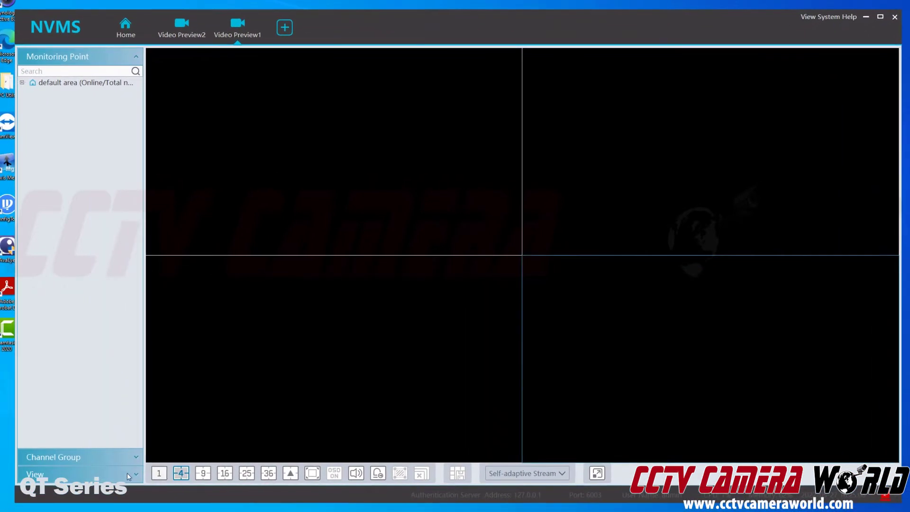
# - Delete the saved Video Preview2 view from the View list, then add a fresh unsaved view
pyautogui.click(127, 473)
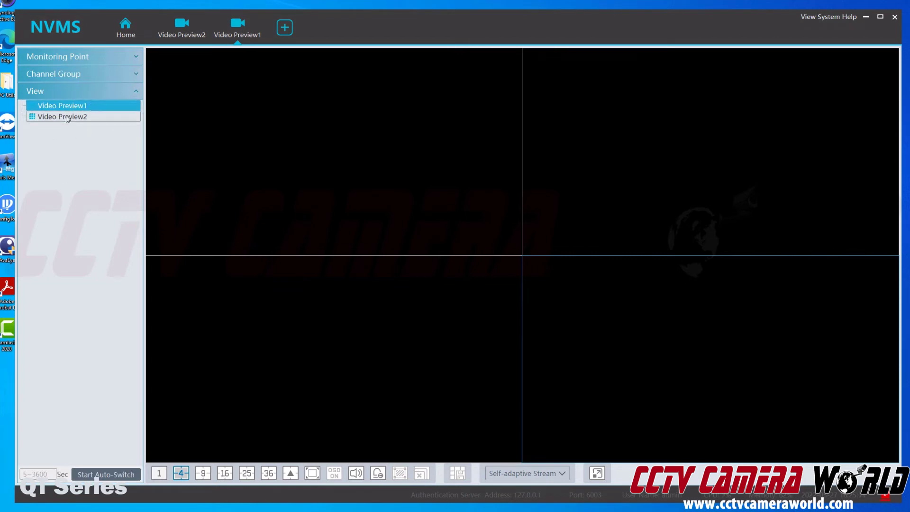
pyautogui.doubleClick(85, 120)
pyautogui.click(85, 118)
pyautogui.rightClick(85, 121)
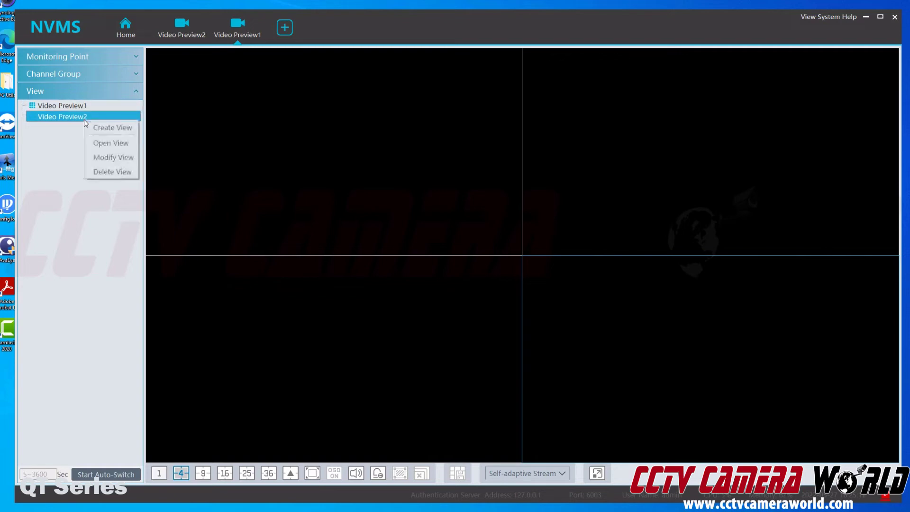
pyautogui.click(97, 172)
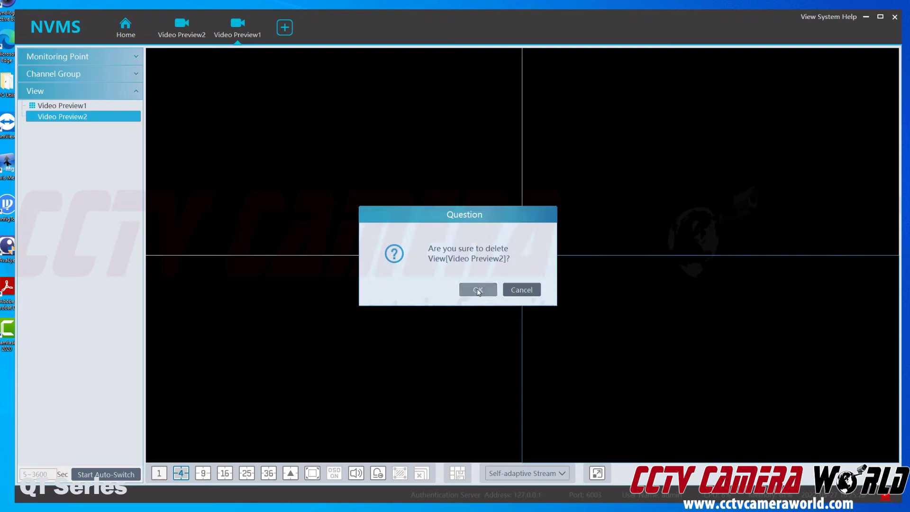
pyautogui.click(478, 290)
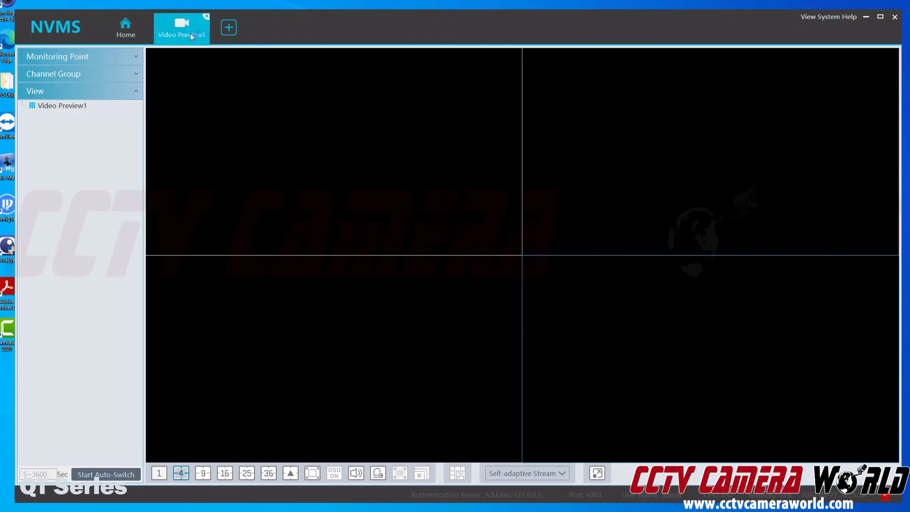
pyautogui.click(228, 29)
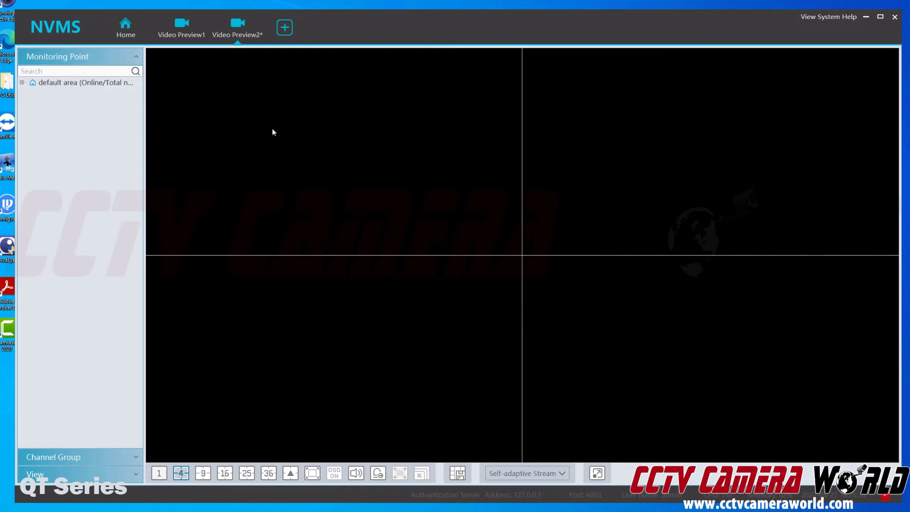
# - Set the auto-switch interval to 5 seconds, start view cycling, then stop it
pyautogui.click(66, 474)
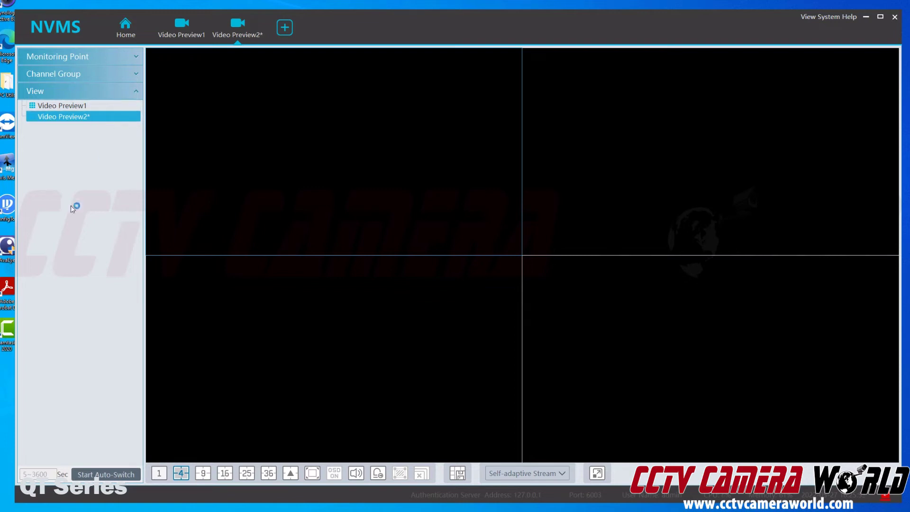
pyautogui.click(53, 473)
pyautogui.write('5')
pyautogui.click(108, 473)
pyautogui.click(100, 474)
# - Attempt to delete Video Preview2*, dismiss the cannot-be-deleted message, and switch to Video Preview1
pyautogui.rightClick(90, 118)
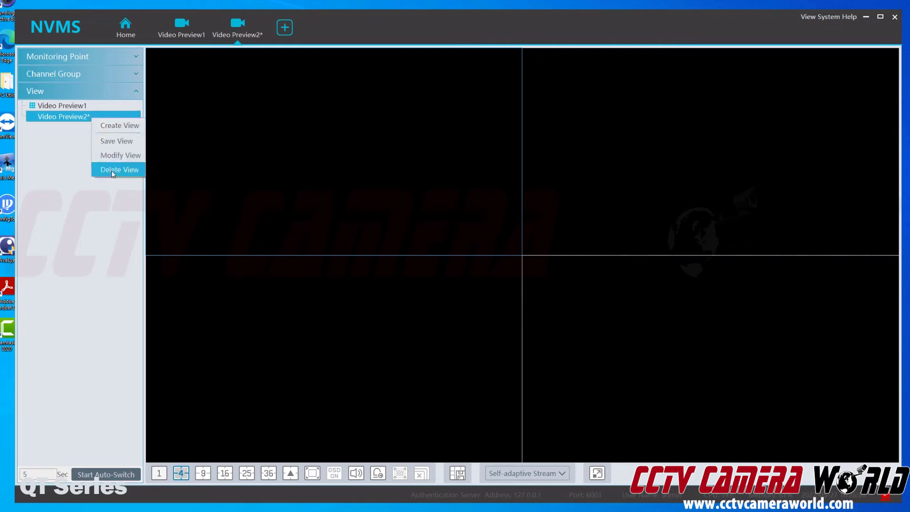
pyautogui.click(113, 170)
pyautogui.click(521, 291)
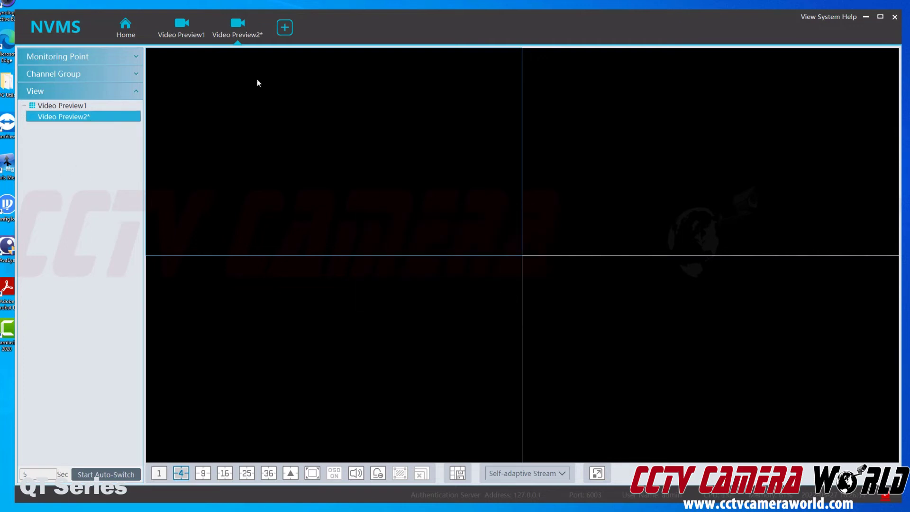
pyautogui.doubleClick(128, 106)
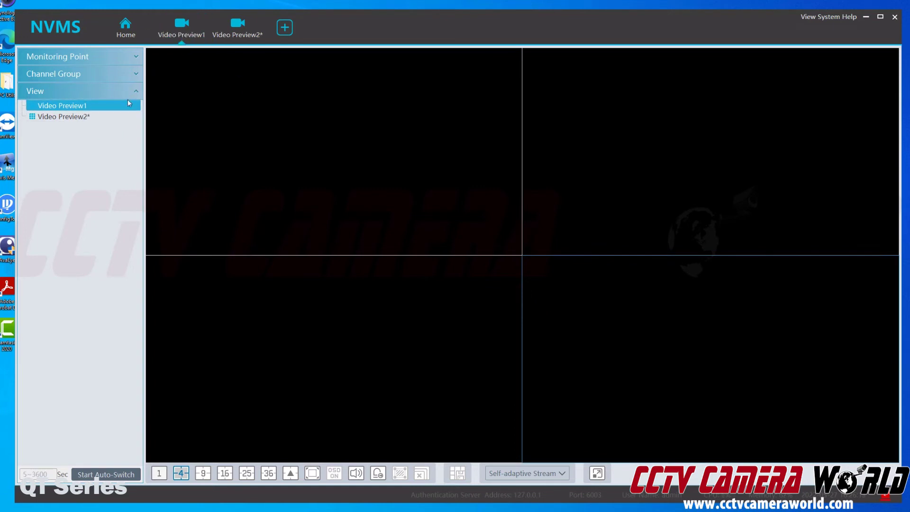
# - Delete the unsaved Video Preview2* view and confirm with OK
pyautogui.rightClick(101, 117)
pyautogui.click(98, 105)
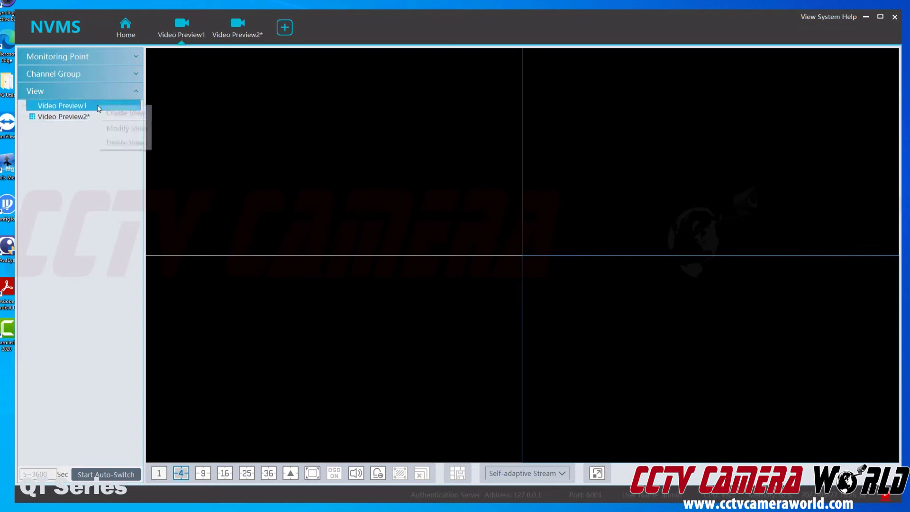
pyautogui.rightClick(42, 119)
pyautogui.click(74, 194)
pyautogui.rightClick(86, 120)
pyautogui.click(106, 183)
pyautogui.click(472, 289)
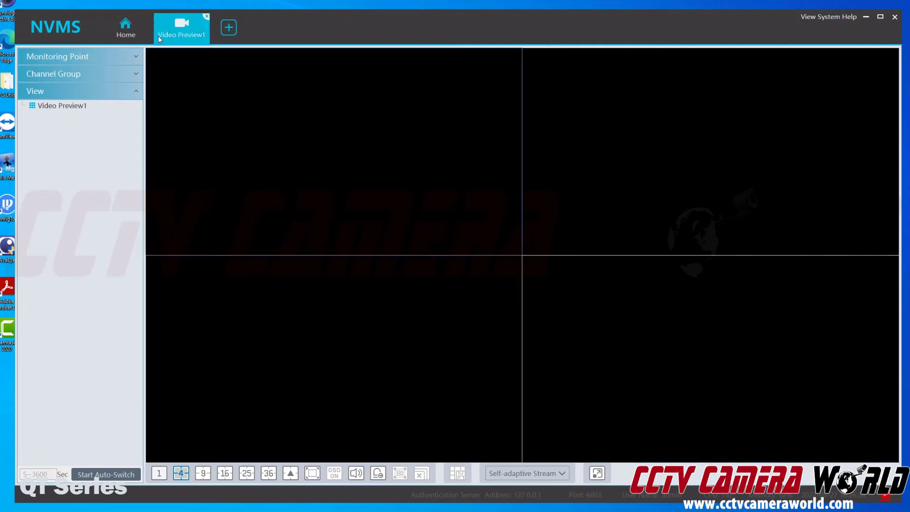
# - Expand the Monitoring Point tree, open the default area's channels, then return Home
pyautogui.click(134, 58)
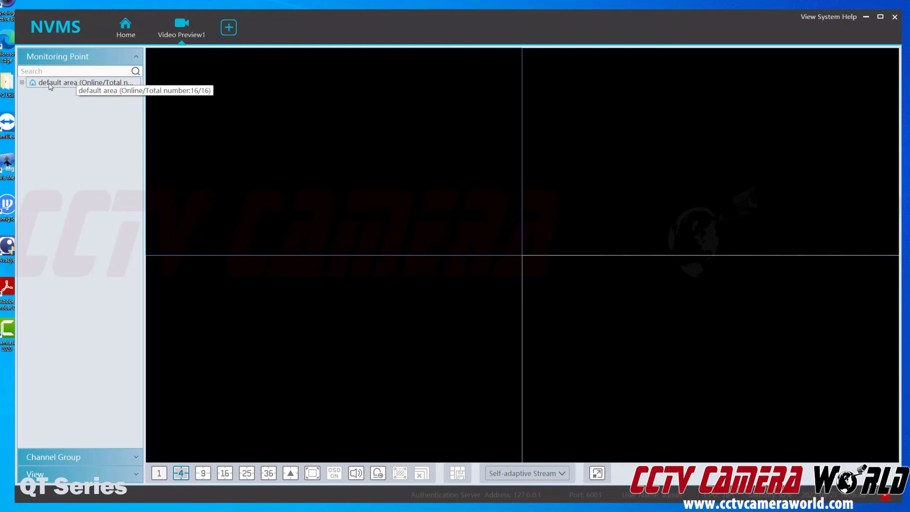
pyautogui.doubleClick(78, 84)
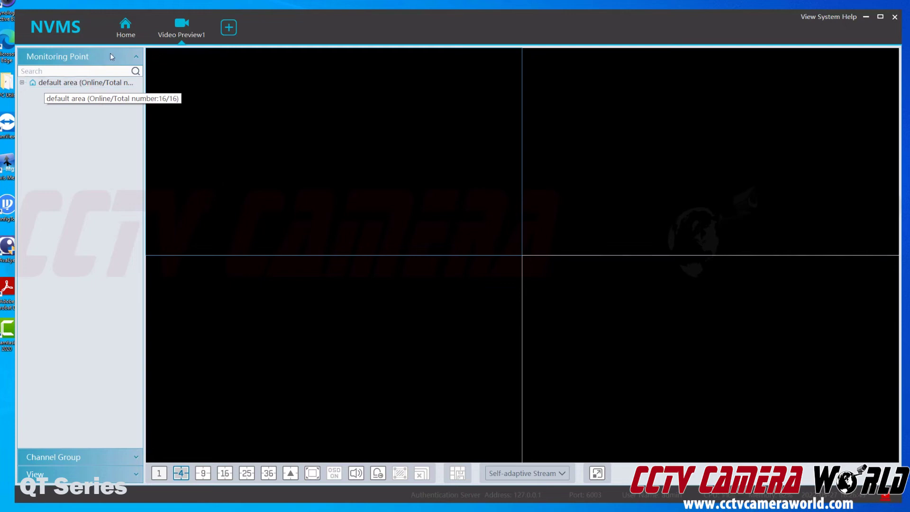
pyautogui.click(118, 36)
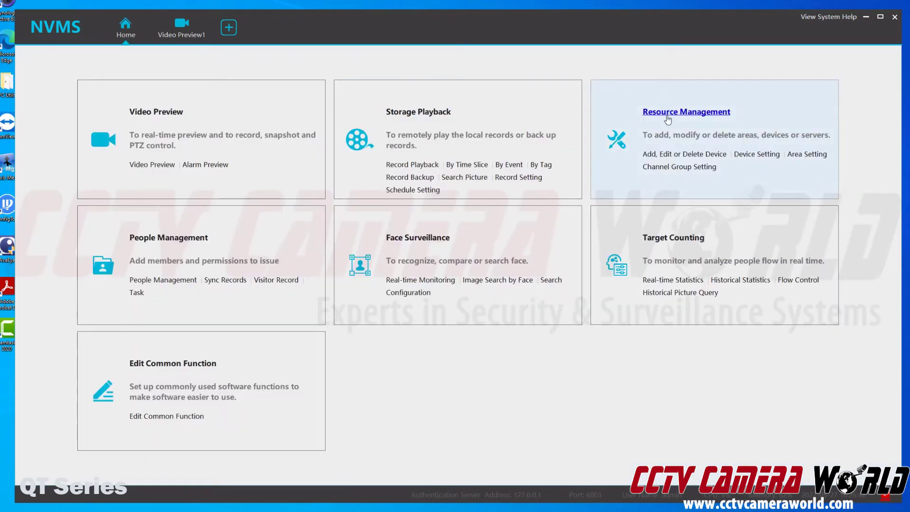
# - Rename the default area to 'office DVR' in Area Setting
pyautogui.click(800, 155)
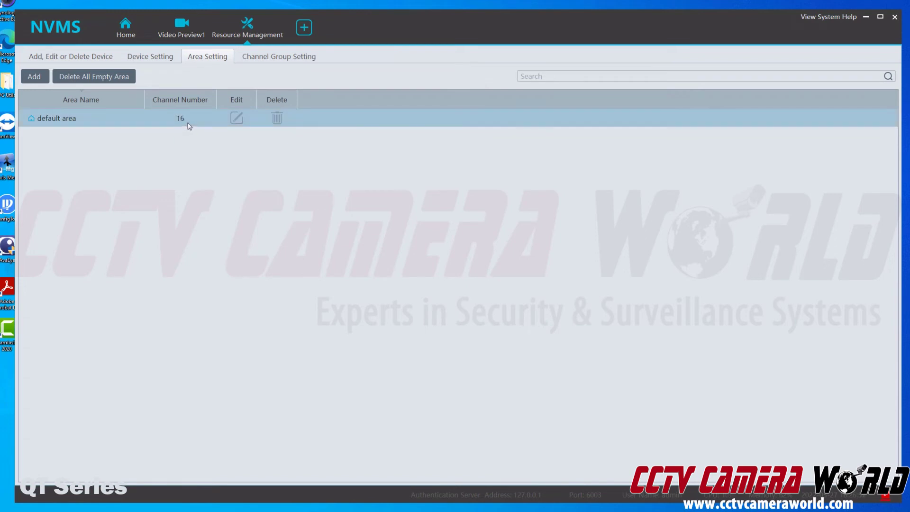
pyautogui.click(237, 121)
pyautogui.click(488, 257)
pyautogui.write('office DVR')
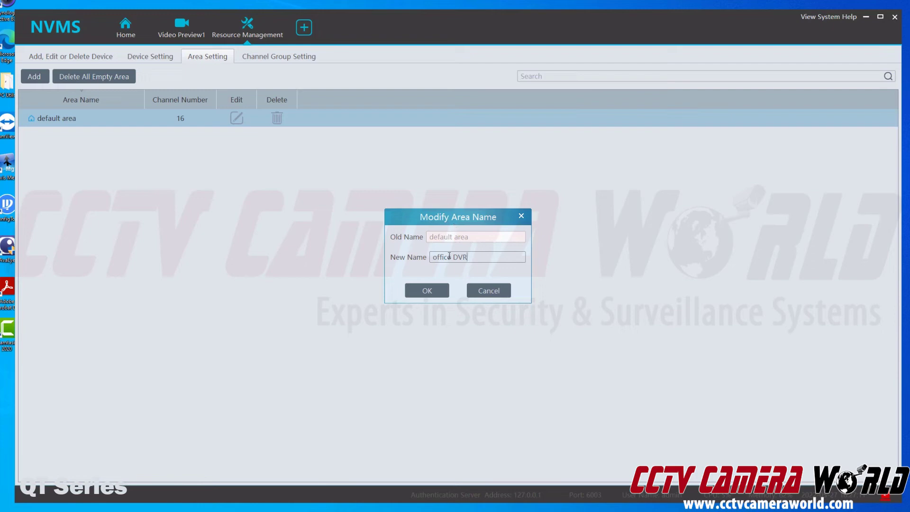
pyautogui.click(428, 290)
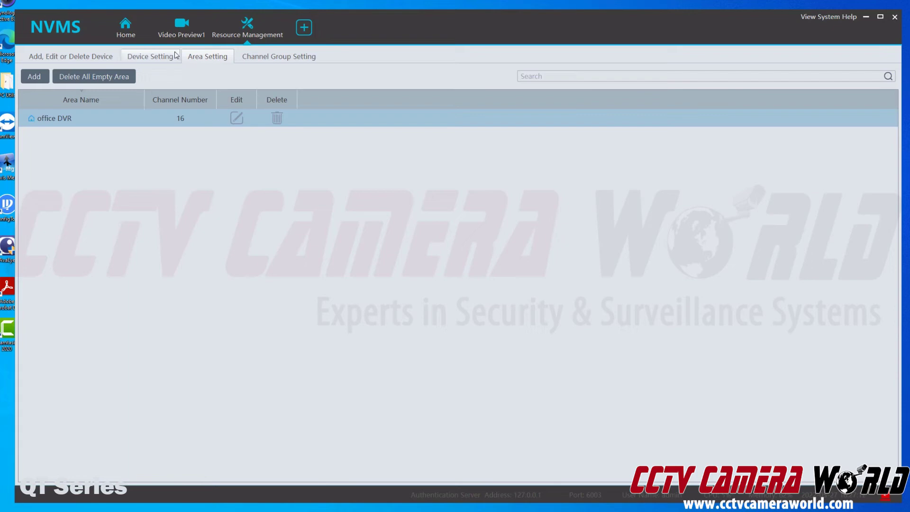
pyautogui.click(177, 30)
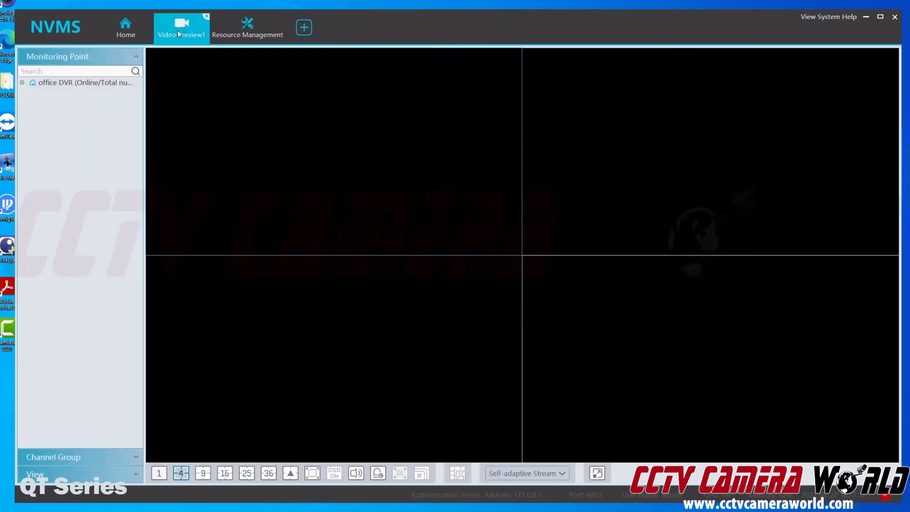
pyautogui.click(135, 473)
pyautogui.rightClick(64, 109)
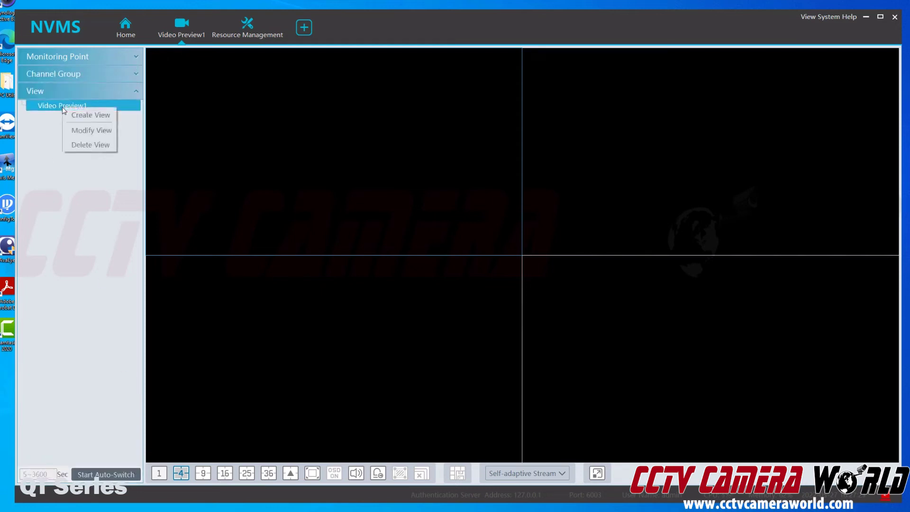
pyautogui.click(93, 130)
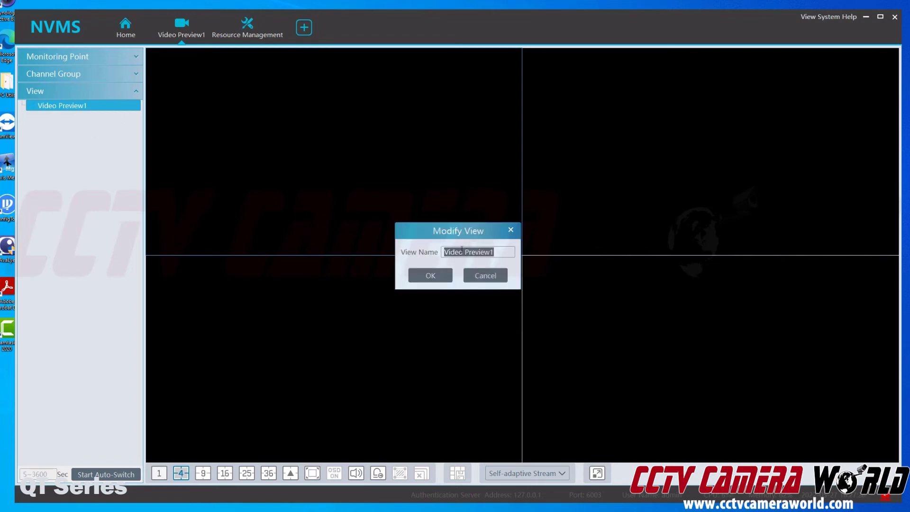
pyautogui.click(495, 282)
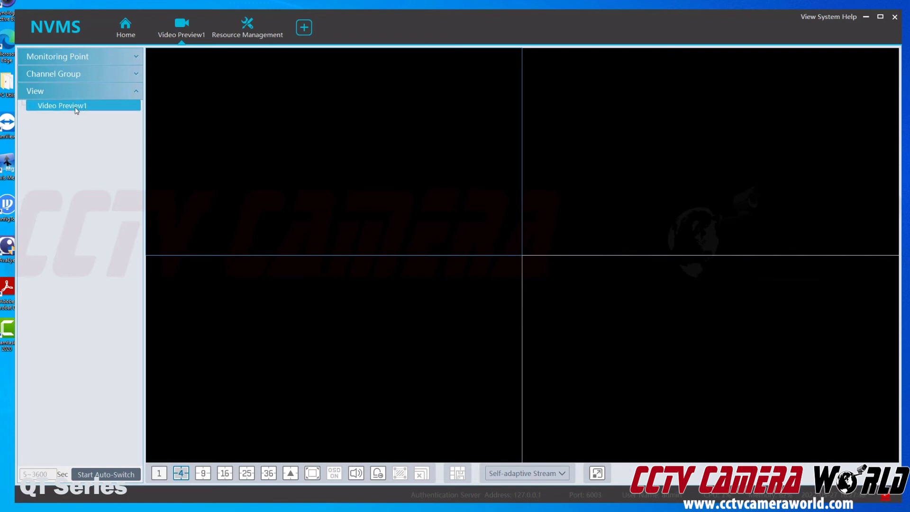
pyautogui.click(122, 57)
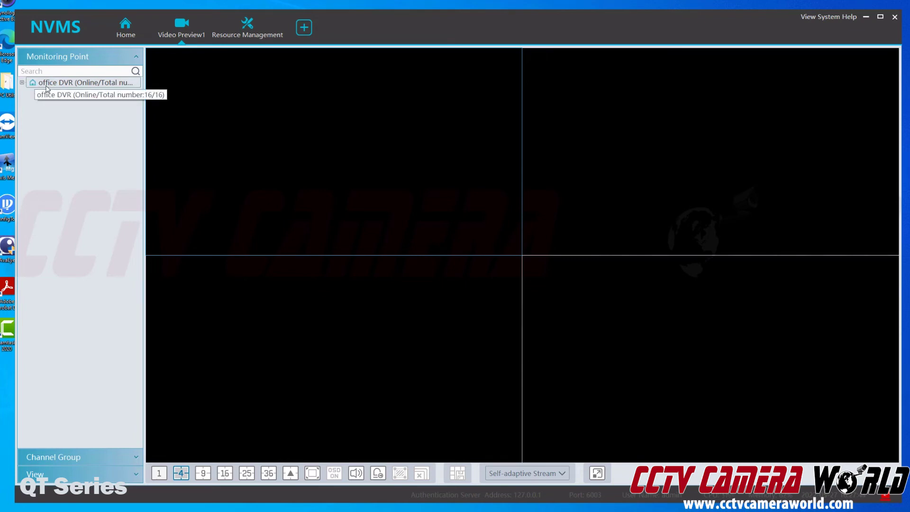
# - Expand office DVR and place Camera1's live parking-lot feed in the top-left pane
pyautogui.click(22, 83)
pyautogui.doubleClick(80, 96)
pyautogui.moveTo(60, 97)
pyautogui.mouseDown()
pyautogui.moveTo(83, 95)
pyautogui.moveTo(61, 96)
pyautogui.moveTo(69, 90)
pyautogui.mouseUp()
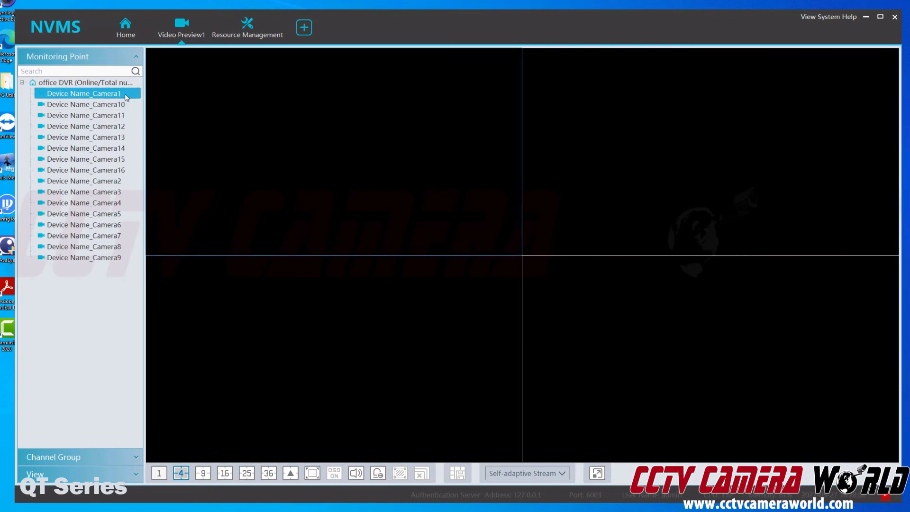
pyautogui.moveTo(127, 97); pyautogui.dragTo(662, 301)
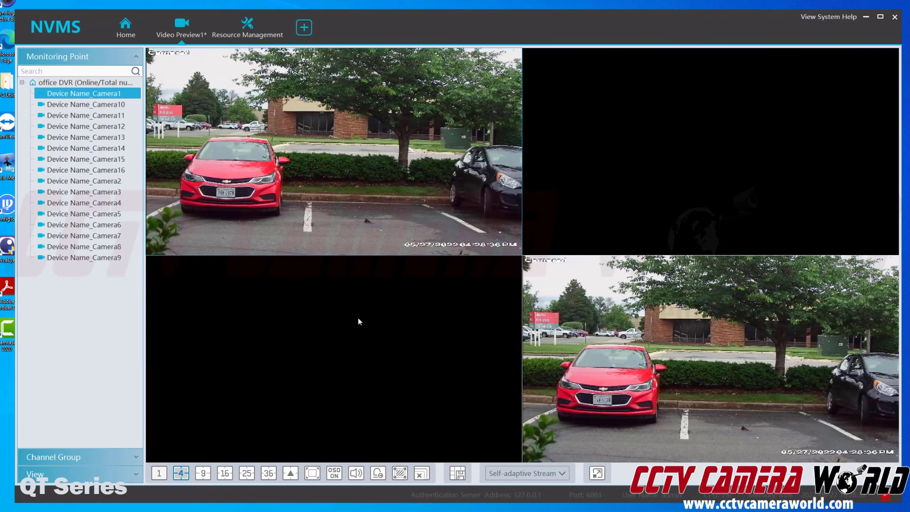
pyautogui.moveTo(412, 246)
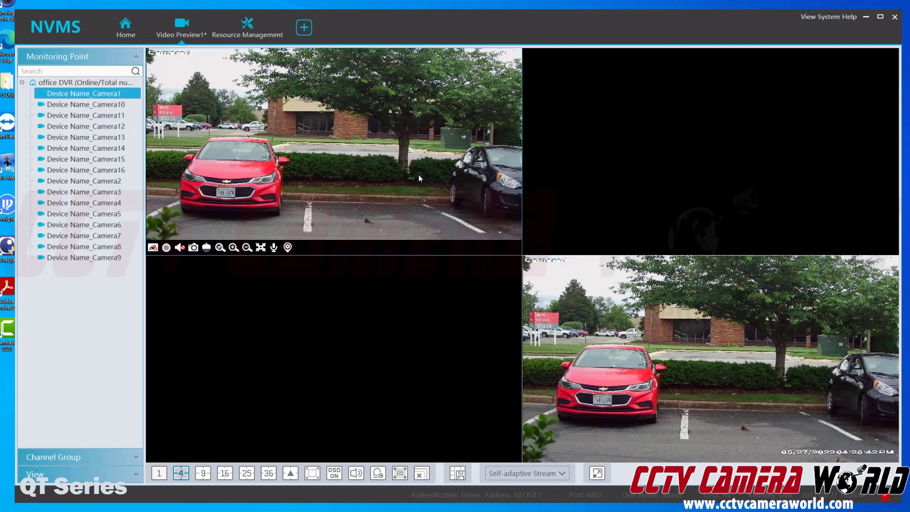
pyautogui.click(157, 476)
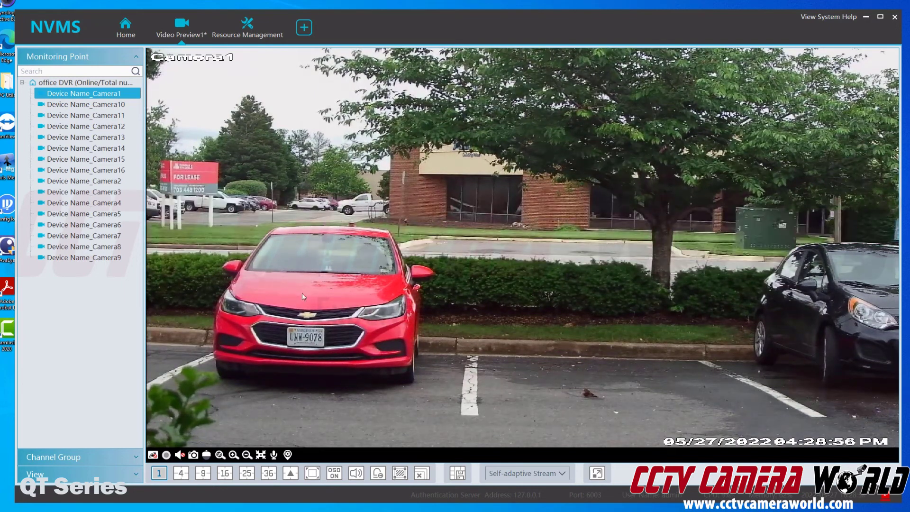
pyautogui.click(183, 474)
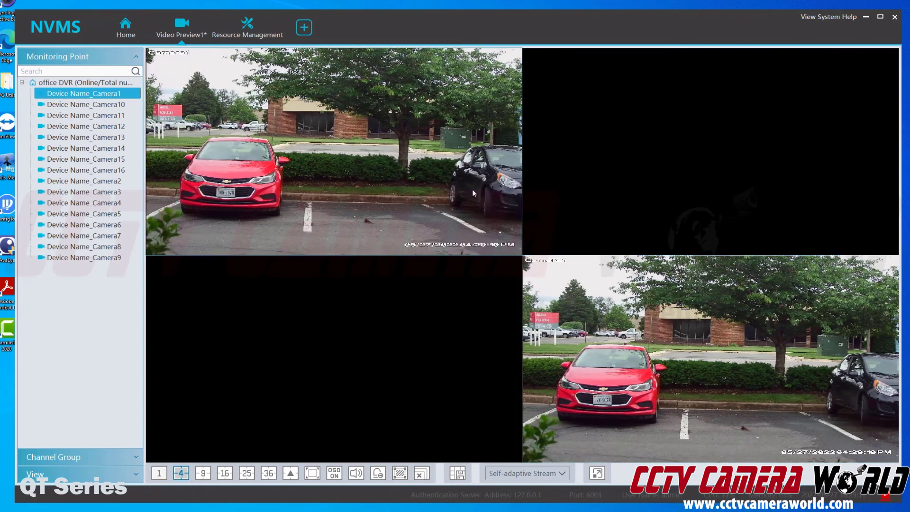
pyautogui.click(203, 473)
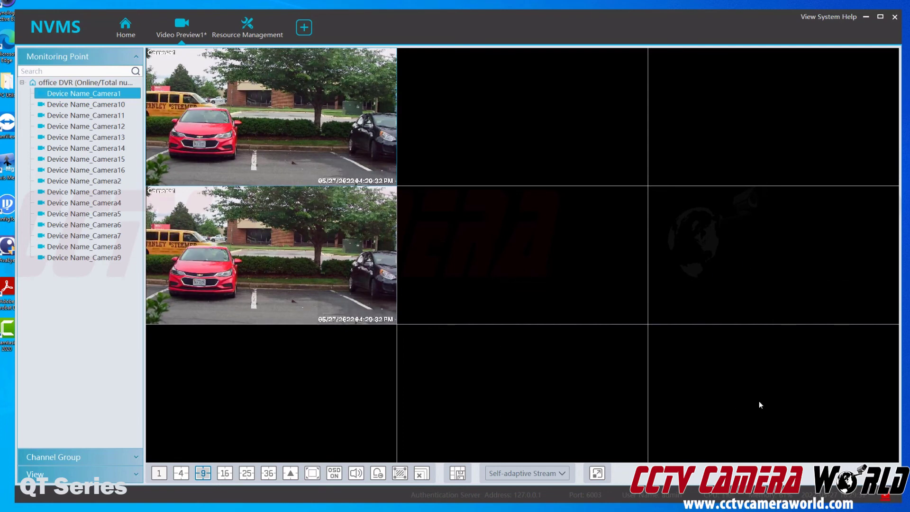
pyautogui.click(225, 473)
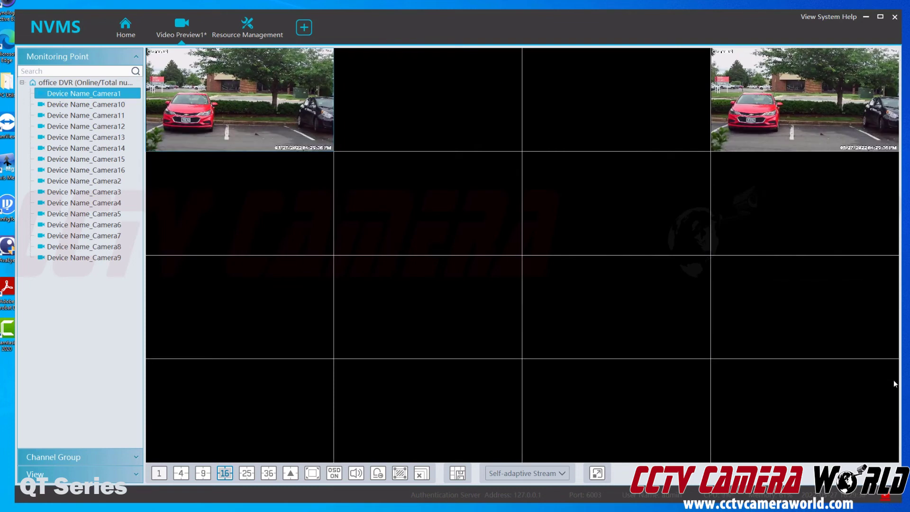
pyautogui.click(247, 473)
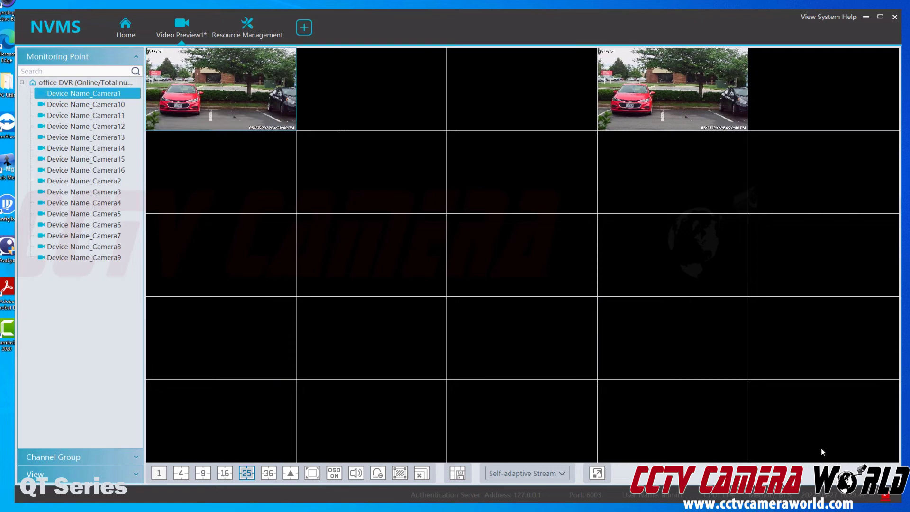
pyautogui.click(268, 473)
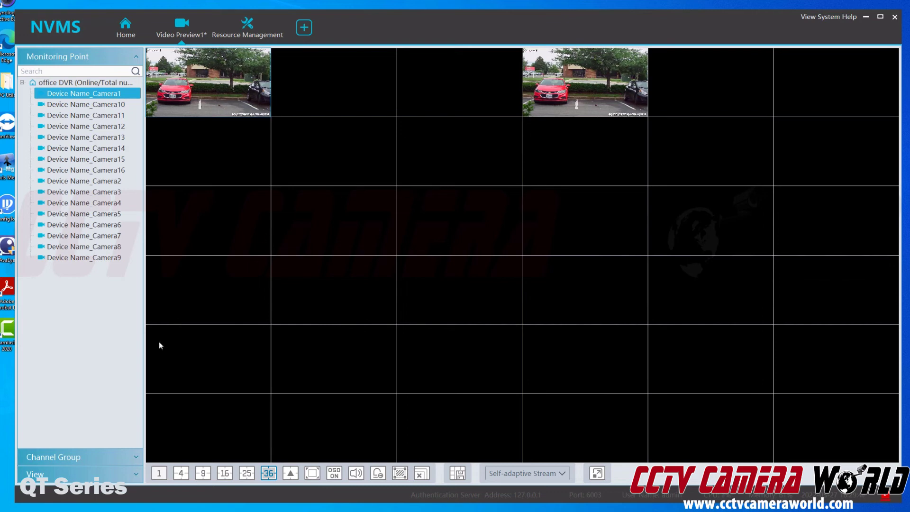
pyautogui.click(289, 471)
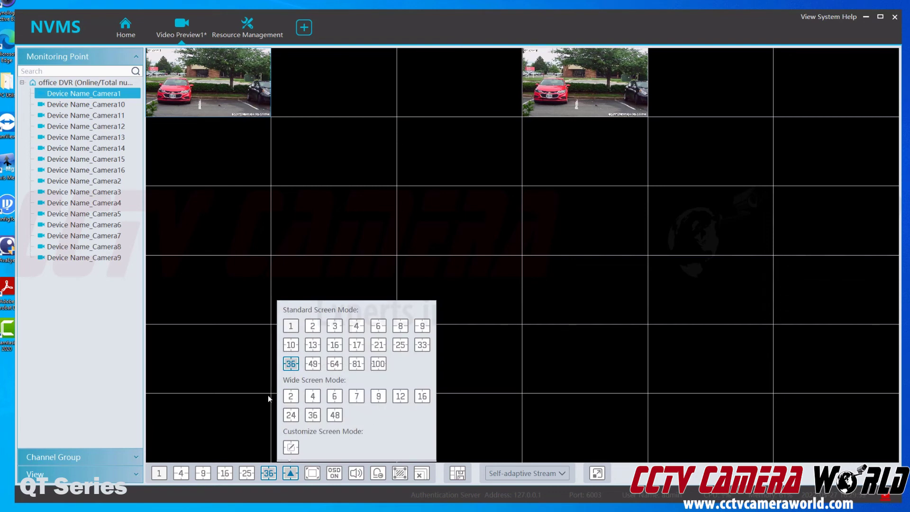
pyautogui.click(201, 454)
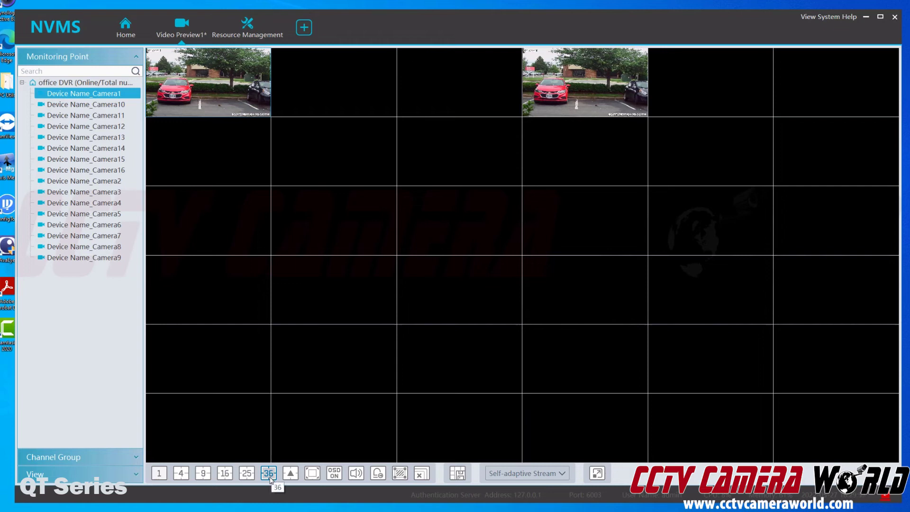
pyautogui.click(180, 473)
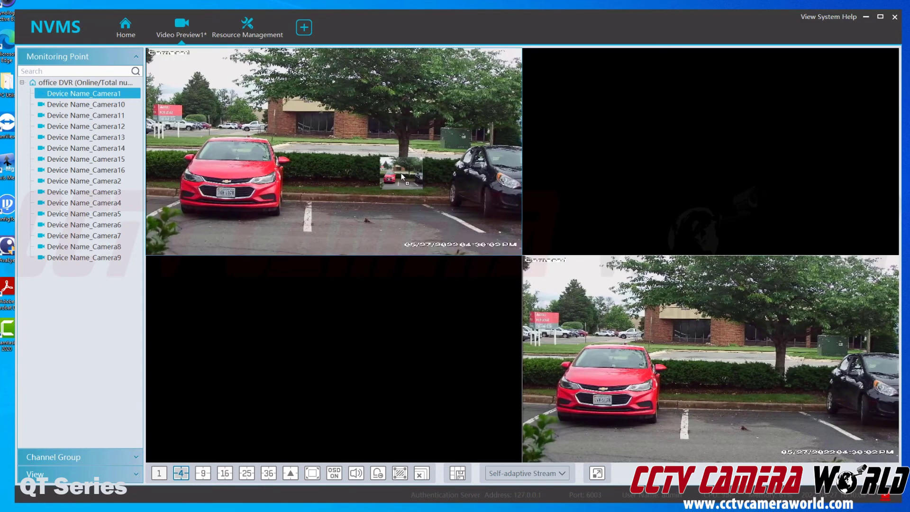
# - Move the top-left camera feed to the top-right pane and save the layout as Video Preview1
pyautogui.moveTo(397, 172); pyautogui.dragTo(284, 134)
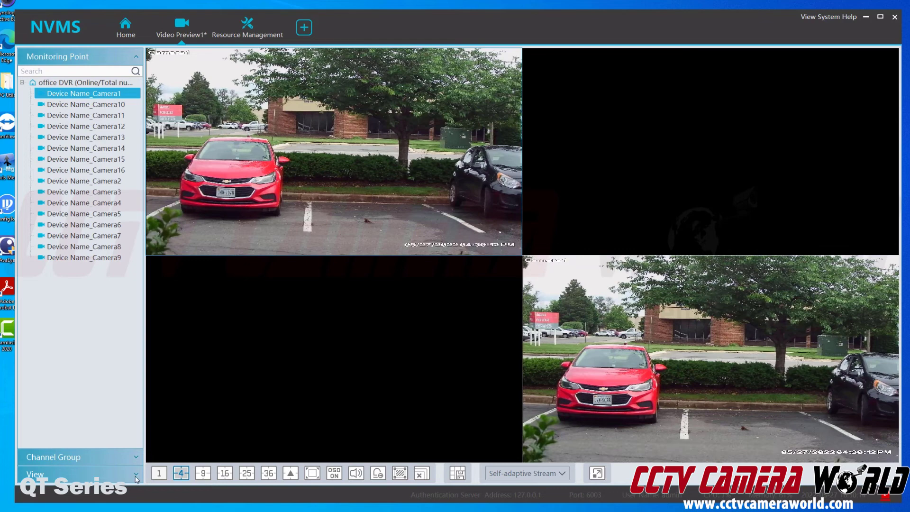
pyautogui.click(57, 474)
pyautogui.rightClick(95, 104)
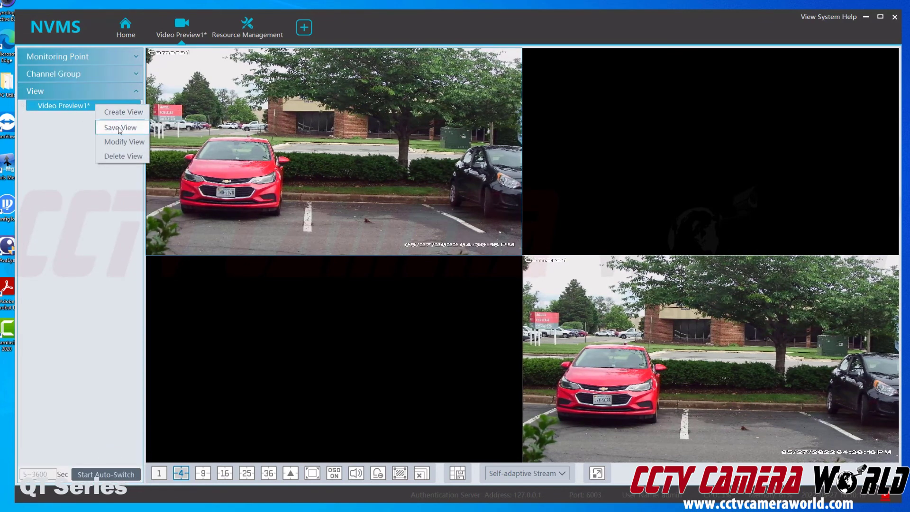
pyautogui.click(119, 128)
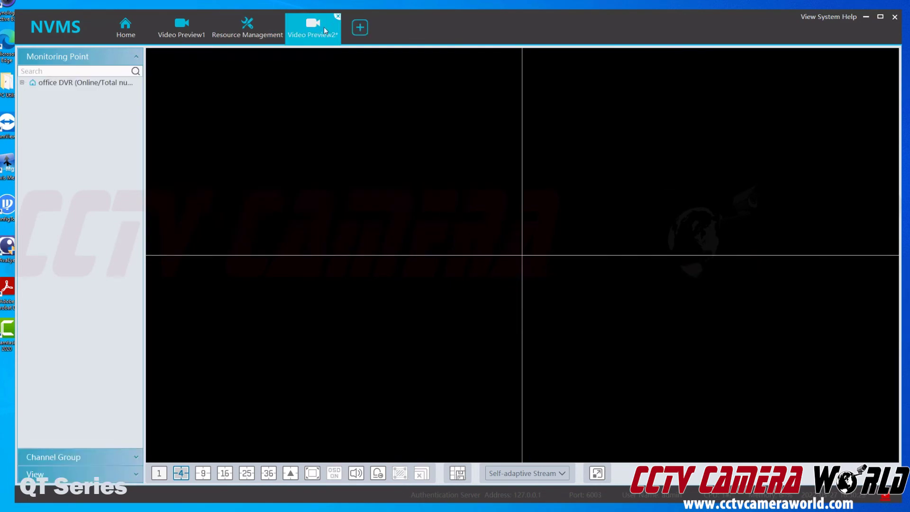
# - Place Video Preview2 beside Video Preview1 and fill its panes with office DVR cameras, including Camera10 bottom-left
pyautogui.moveTo(325, 30); pyautogui.dragTo(248, 34)
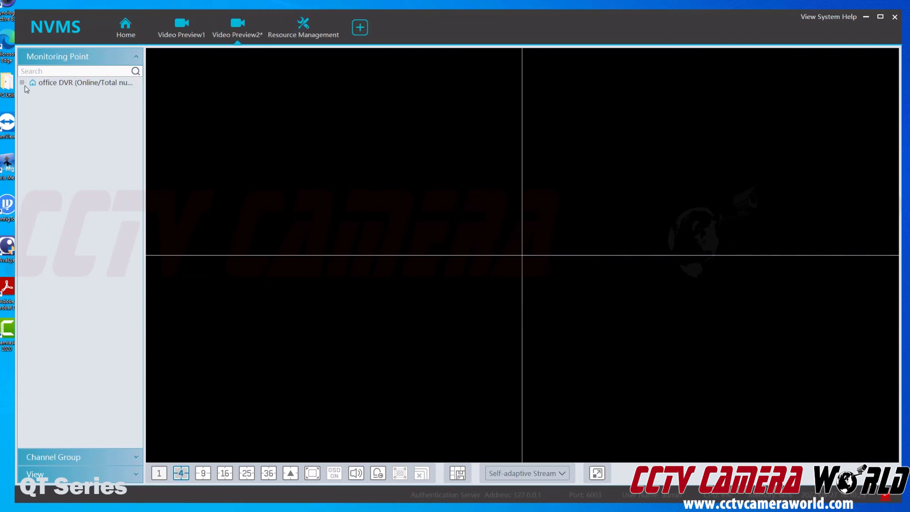
pyautogui.doubleClick(71, 82)
pyautogui.moveTo(69, 94); pyautogui.dragTo(612, 170)
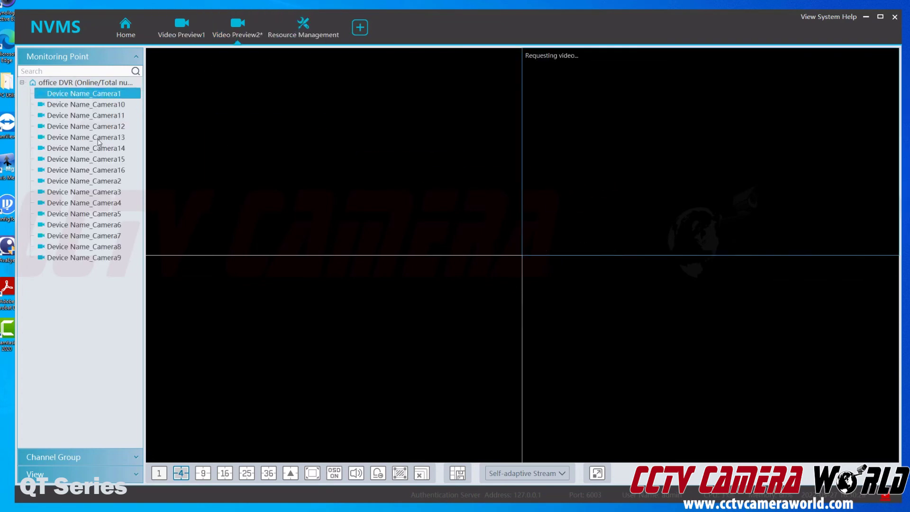
pyautogui.moveTo(71, 105); pyautogui.dragTo(276, 336)
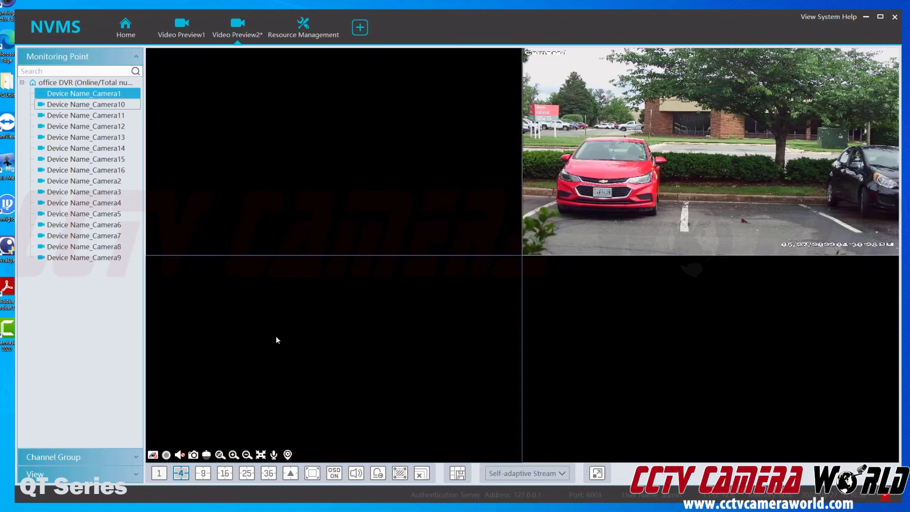
# - Switch between the Video Preview1 and Video Preview2 pages, ending on Video Preview1
pyautogui.click(198, 35)
pyautogui.click(235, 31)
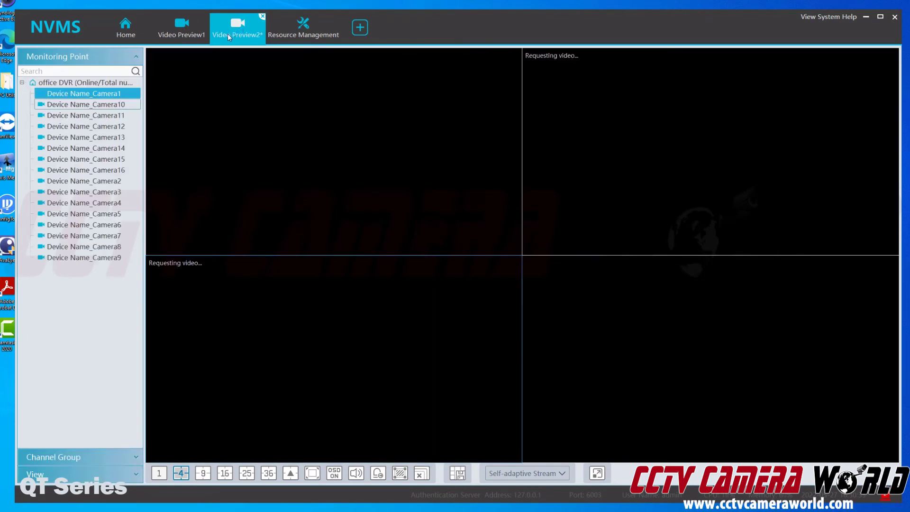
pyautogui.click(180, 34)
pyautogui.click(260, 31)
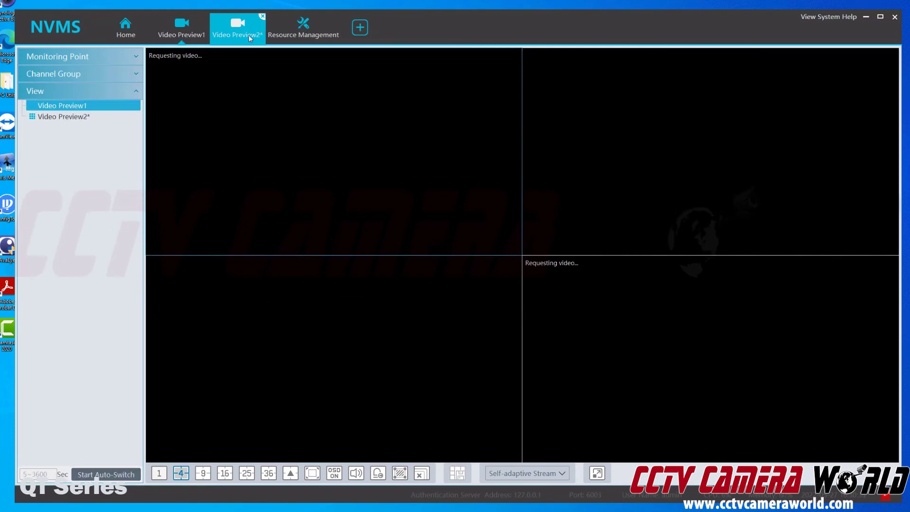
pyautogui.click(194, 33)
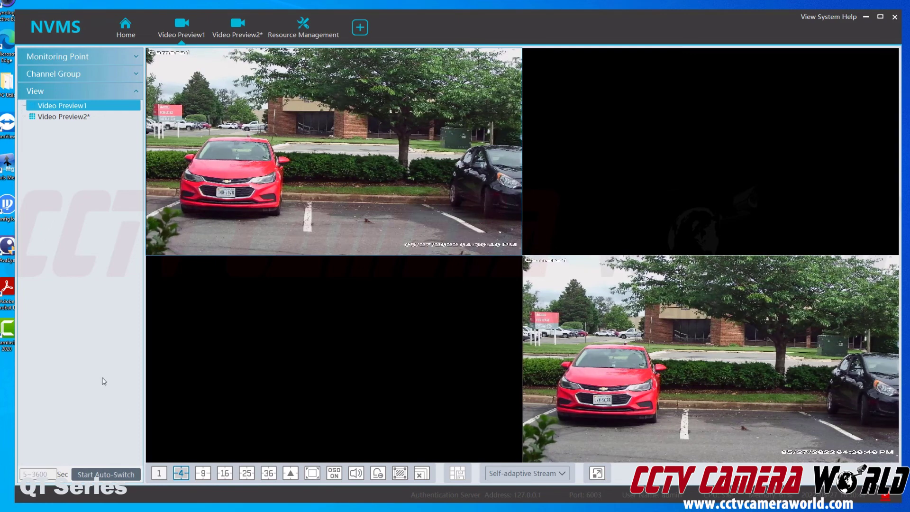
# - Save the current camera layout into the Video Preview2 view
pyautogui.click(102, 119)
pyautogui.rightClick(104, 124)
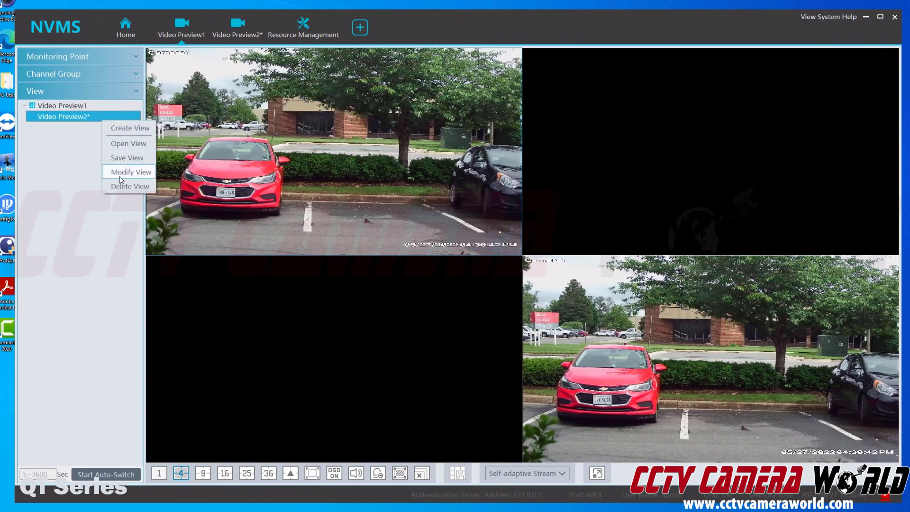
pyautogui.click(126, 157)
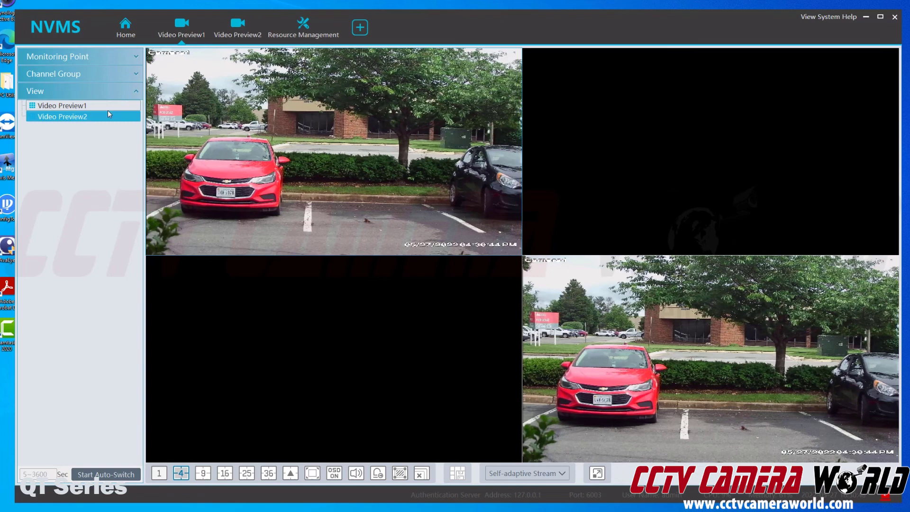
# - Delete the Video Preview2 view from the View list, confirming with OK
pyautogui.rightClick(96, 121)
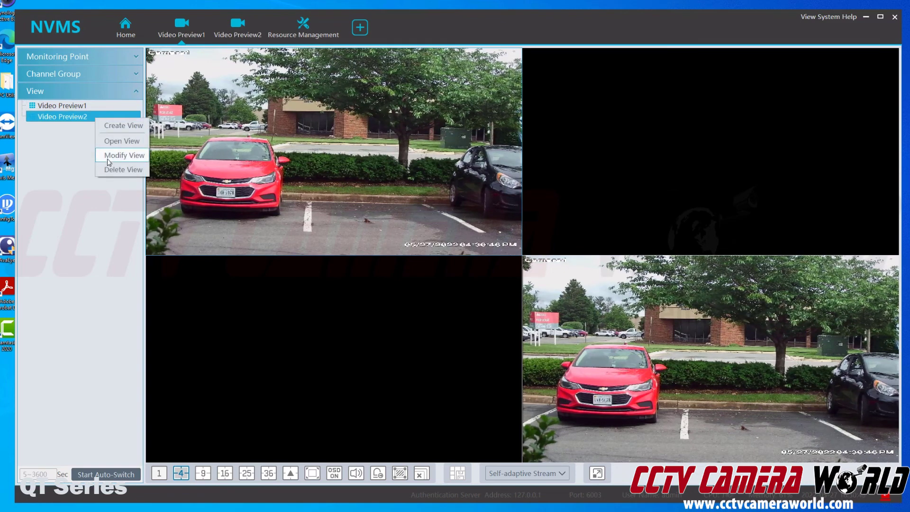
pyautogui.click(116, 172)
pyautogui.click(477, 291)
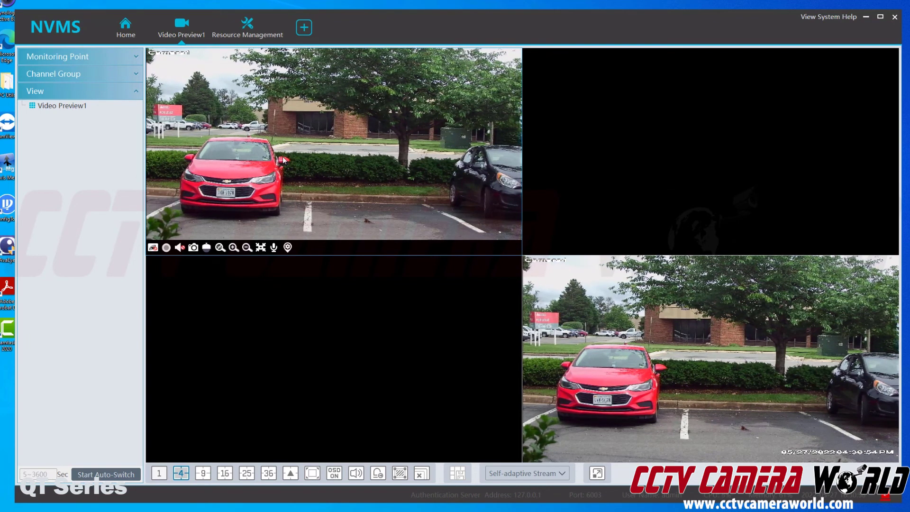
pyautogui.click(234, 248)
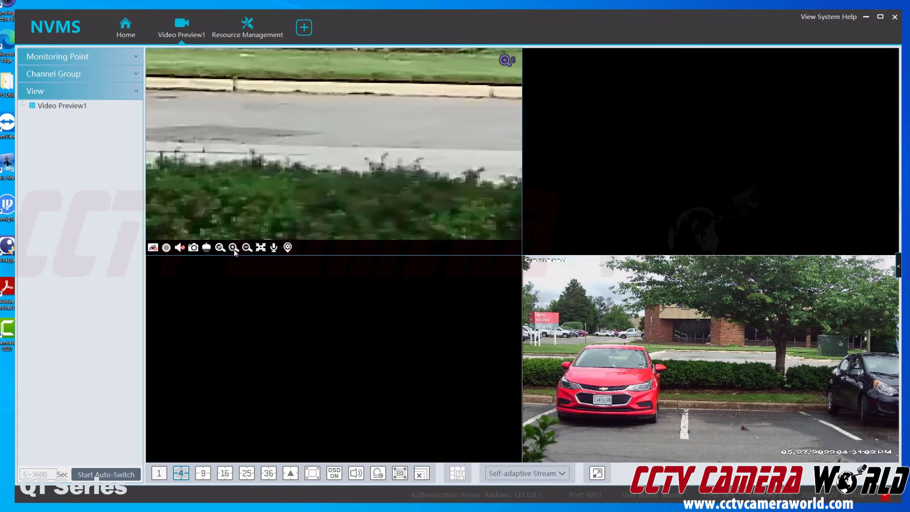
pyautogui.click(234, 248)
pyautogui.moveTo(256, 158); pyautogui.dragTo(385, 179)
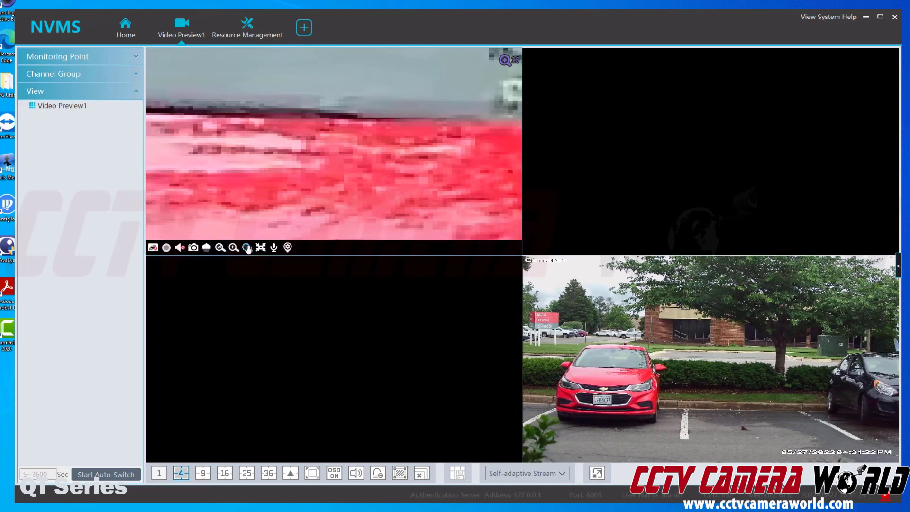
pyautogui.scroll(-7, 247, 247)
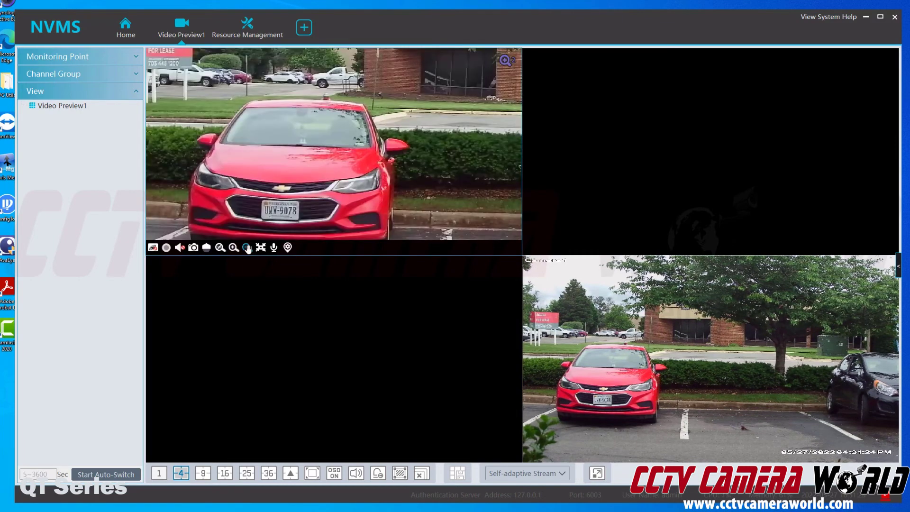
pyautogui.scroll(-1, 247, 247)
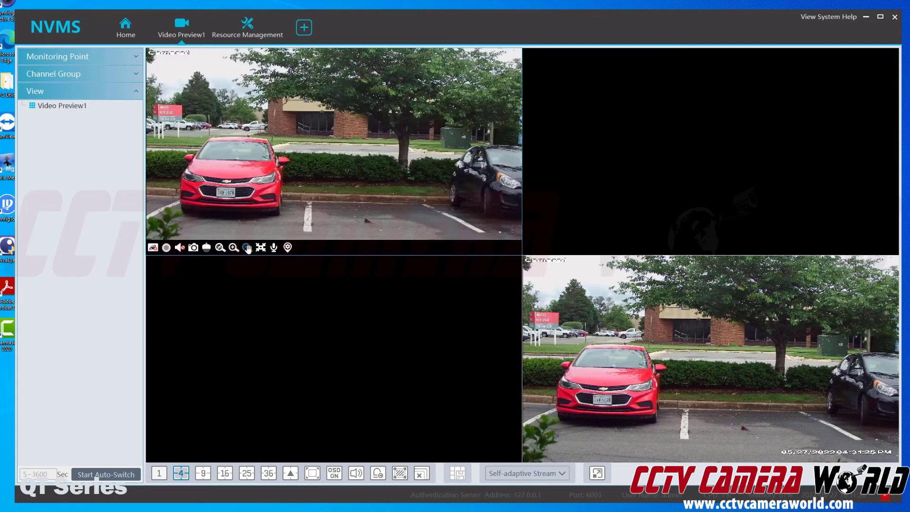
# - Using camera 1's PTZ panel, zoom the lens in twice and back out, then close the panel
pyautogui.click(207, 247)
pyautogui.moveTo(199, 133); pyautogui.dragTo(649, 84)
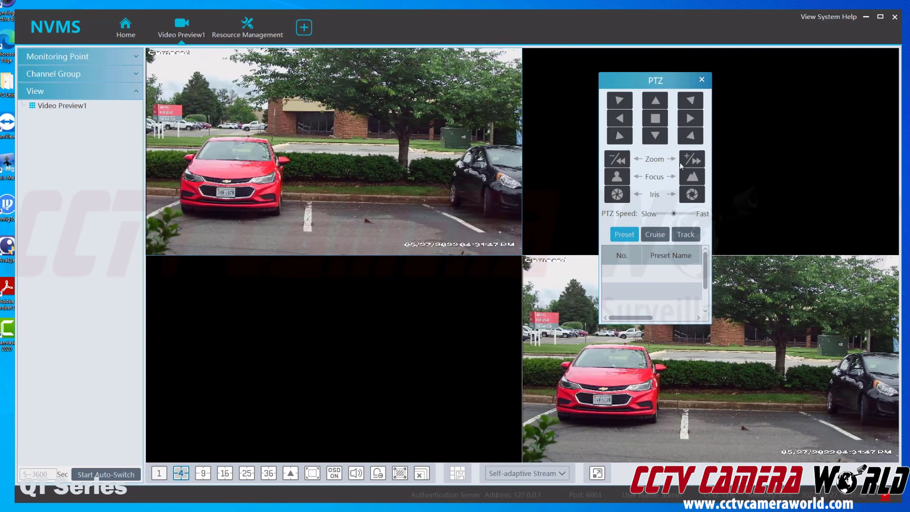
pyautogui.click(697, 161)
pyautogui.click(697, 163)
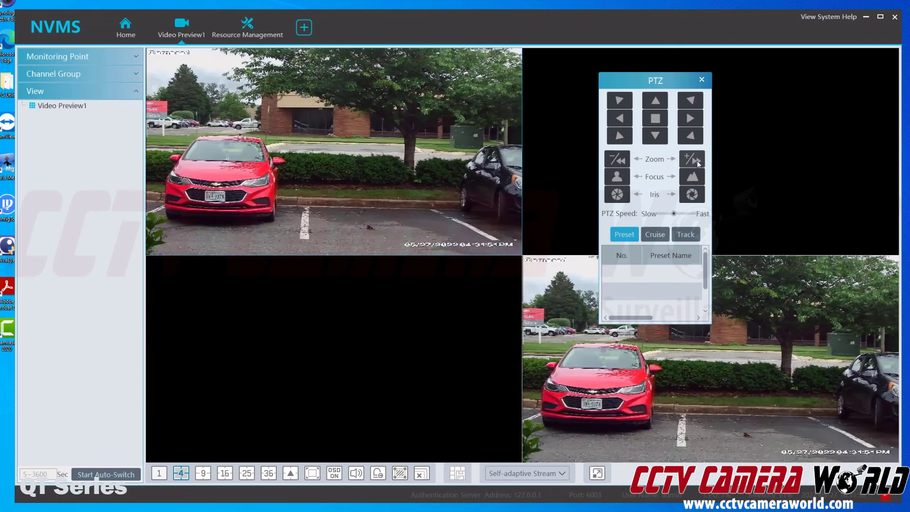
pyautogui.click(612, 158)
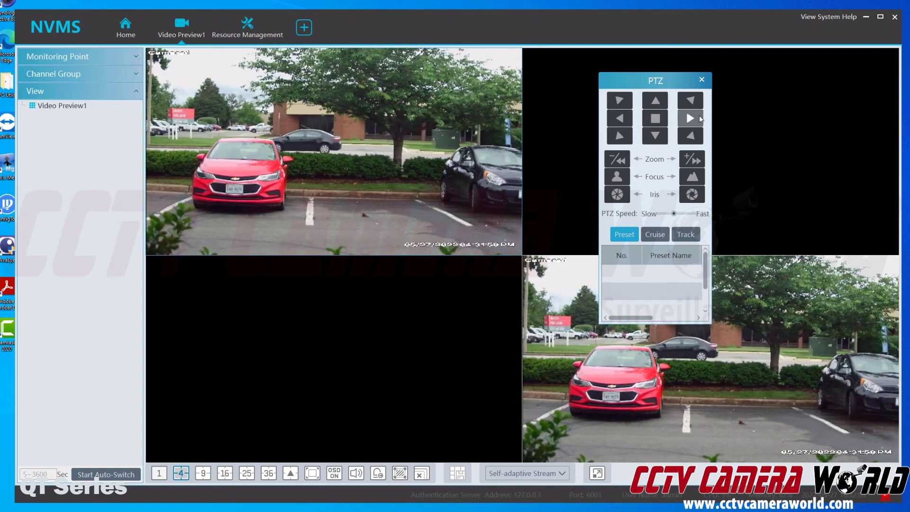
pyautogui.click(701, 79)
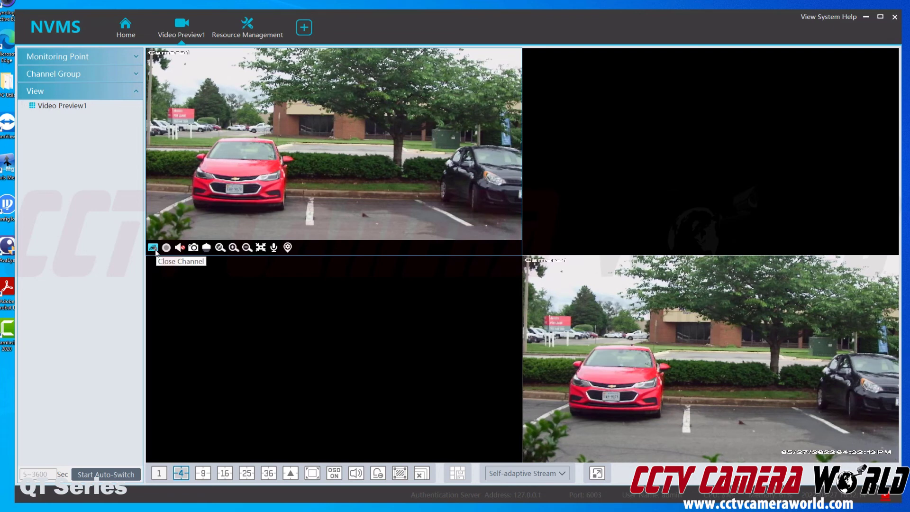
# - Close the bottom-right feed, test camera 1's digital zoom and reset, then open Camera1's OSD settings
pyautogui.moveTo(597, 351)
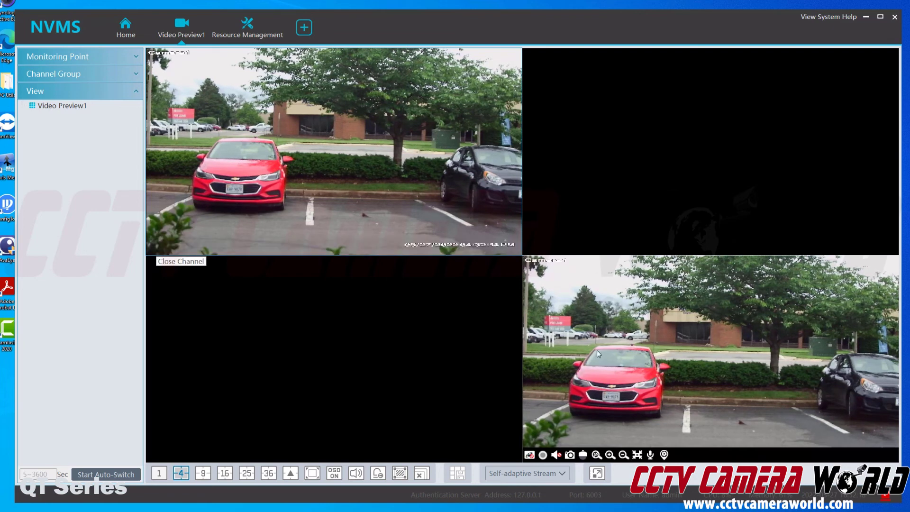
pyautogui.click(530, 455)
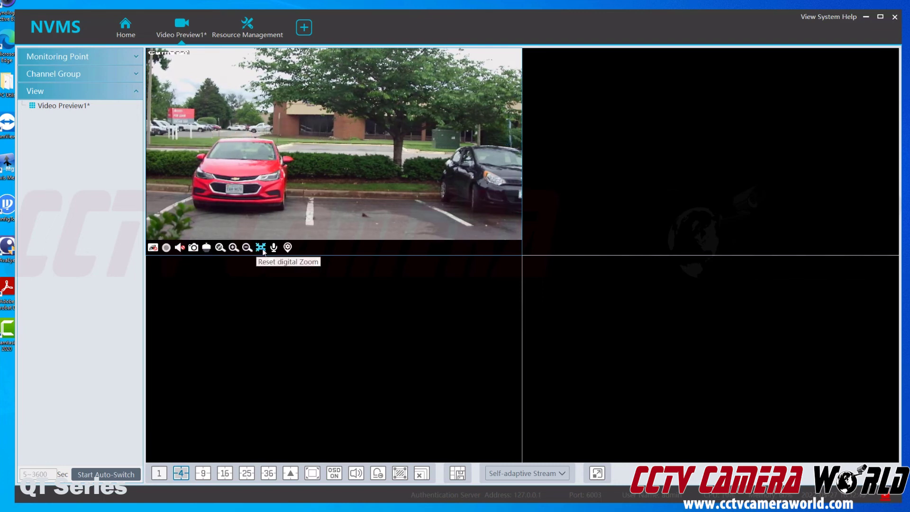
pyautogui.click(237, 250)
pyautogui.click(237, 251)
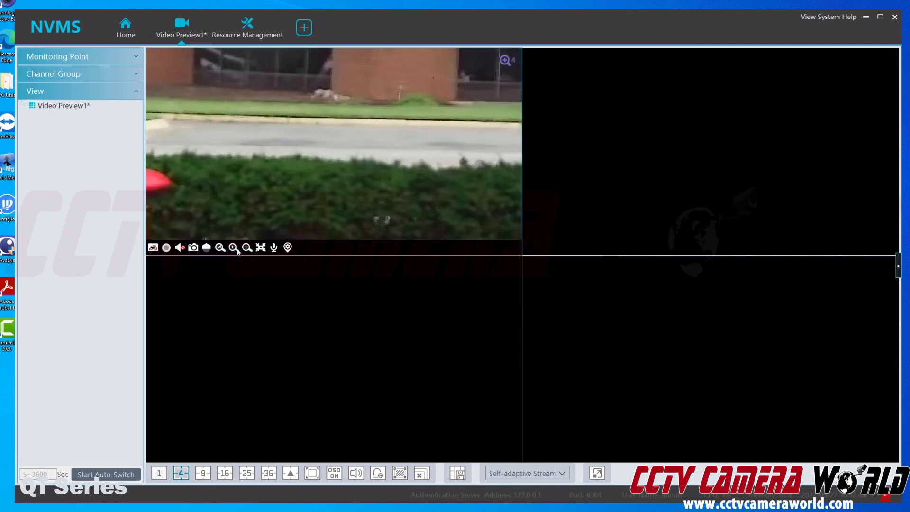
pyautogui.click(266, 248)
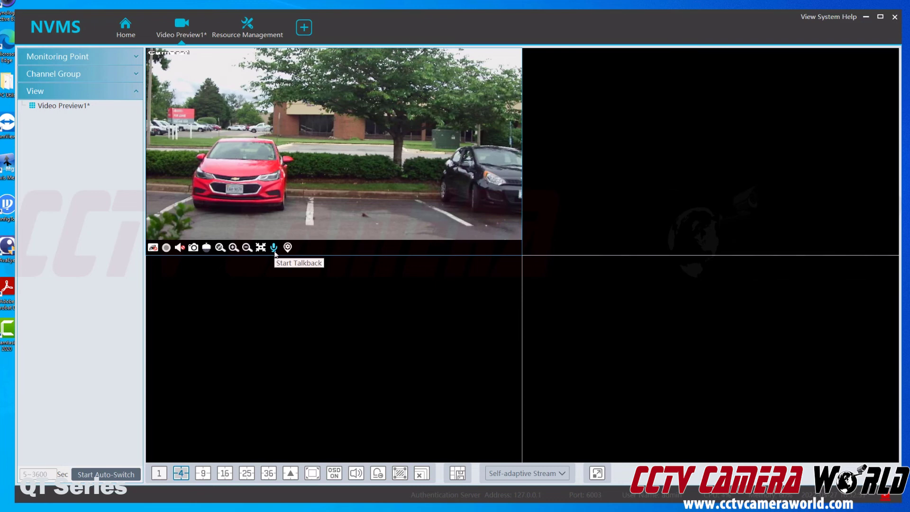
pyautogui.click(287, 249)
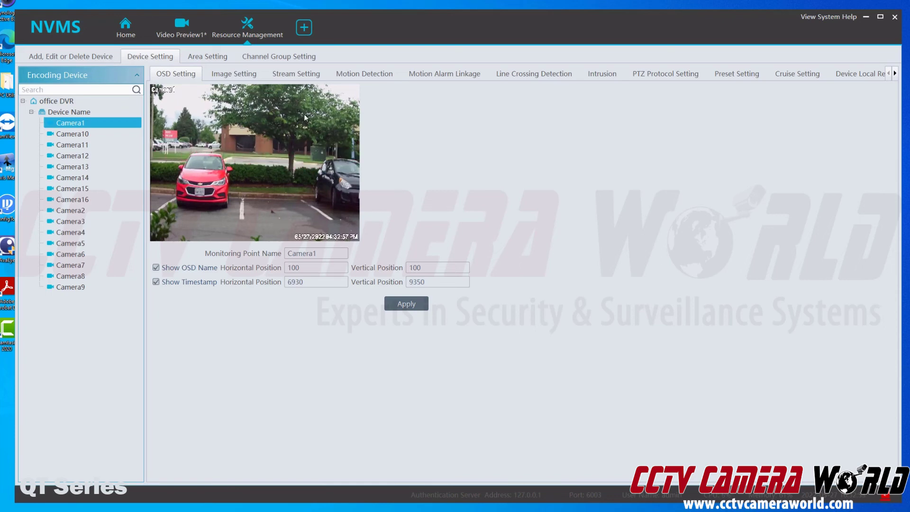
# - Go via Home back to the Video Preview1 live view and check camera 1's feed menu
pyautogui.click(146, 38)
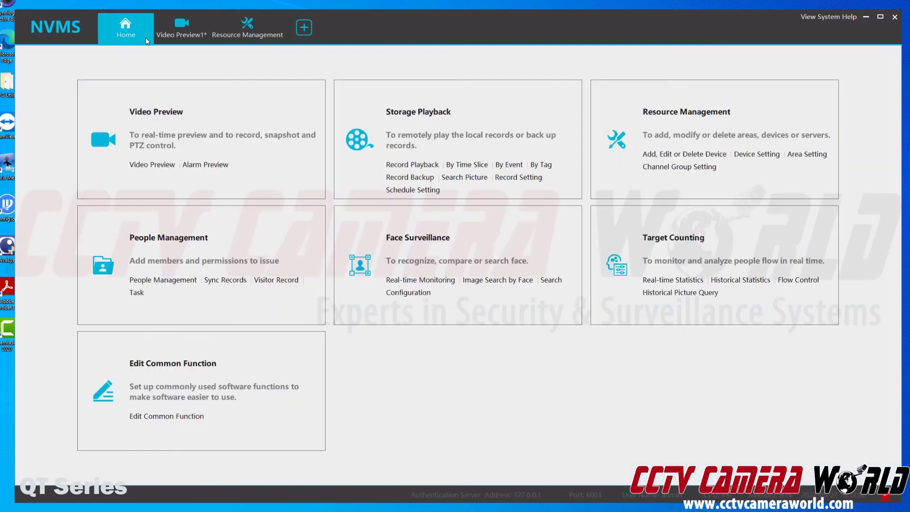
pyautogui.click(199, 41)
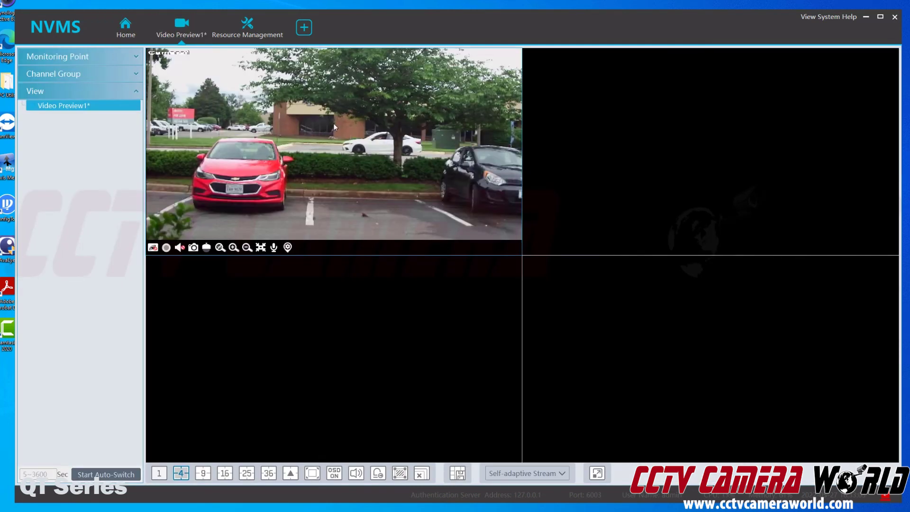
pyautogui.rightClick(335, 124)
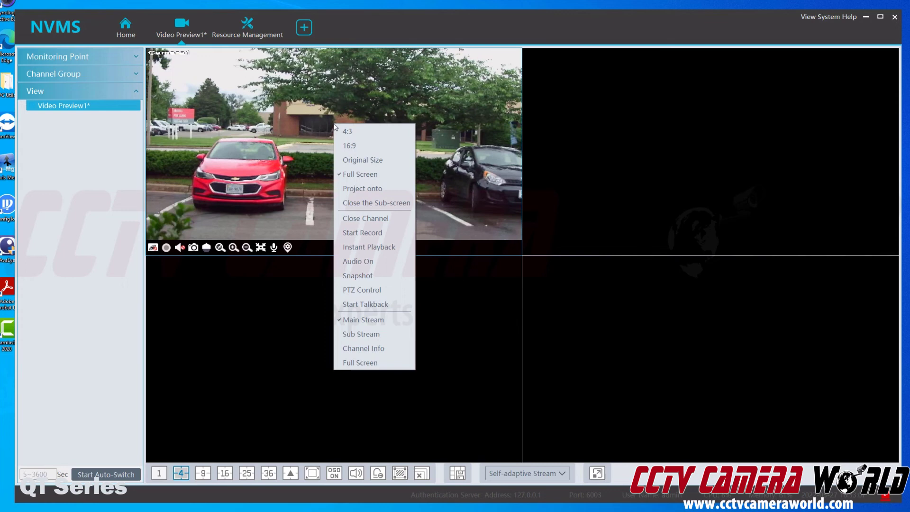
pyautogui.click(303, 131)
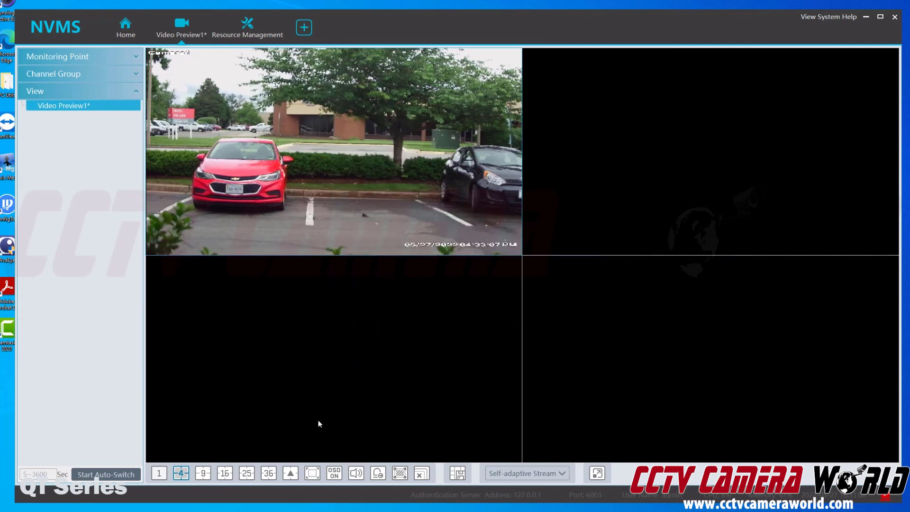
# - Turn the OSD overlay off and then back on
pyautogui.click(336, 476)
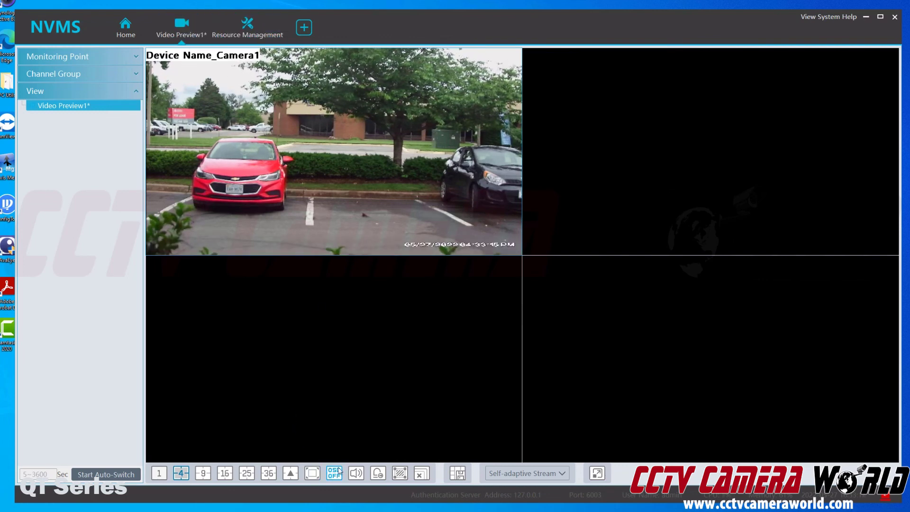
pyautogui.moveTo(356, 187)
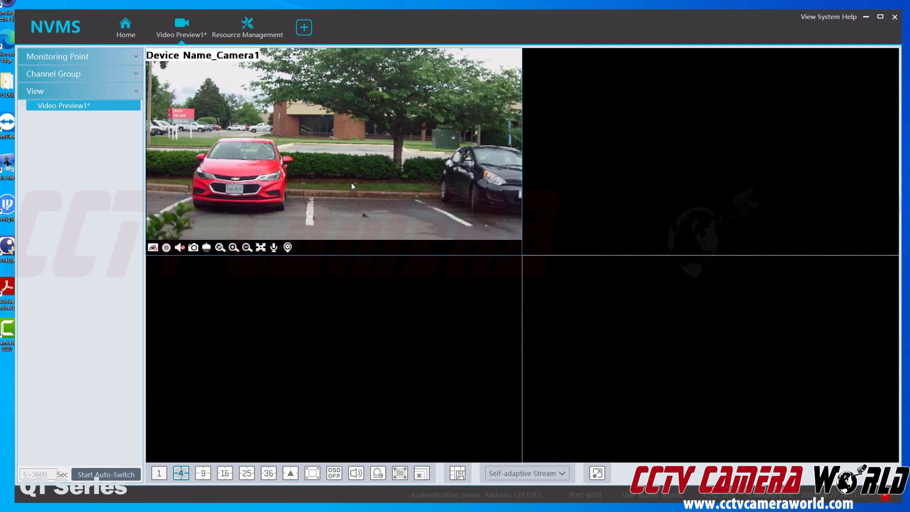
pyautogui.click(339, 476)
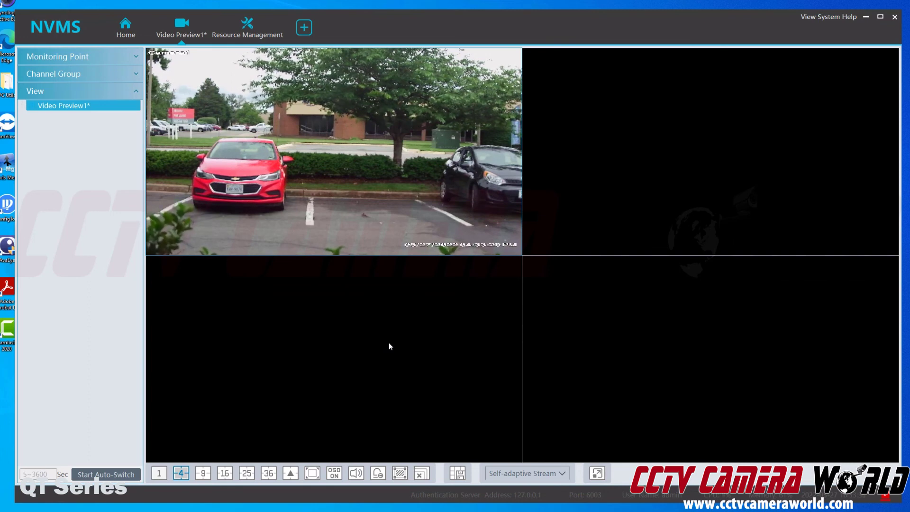
# - Save the current layout into the Video Preview1 view from the View list
pyautogui.click(107, 56)
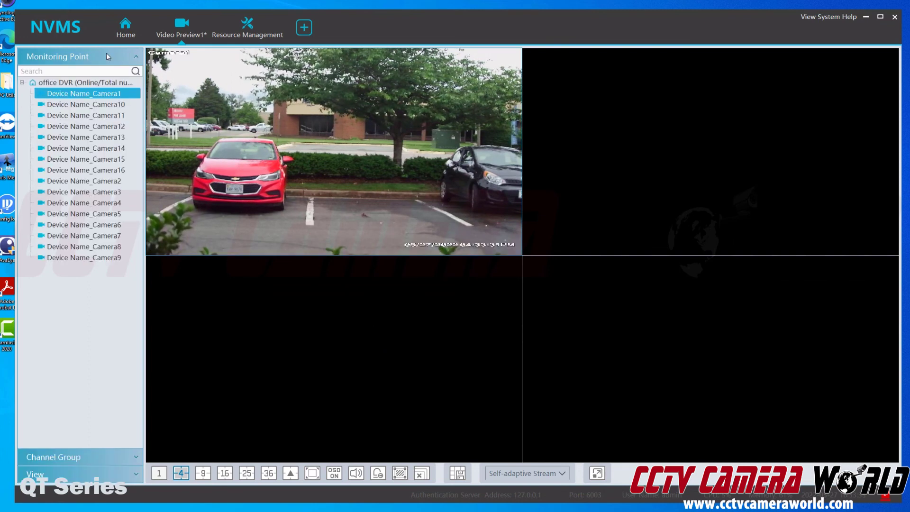
pyautogui.click(51, 84)
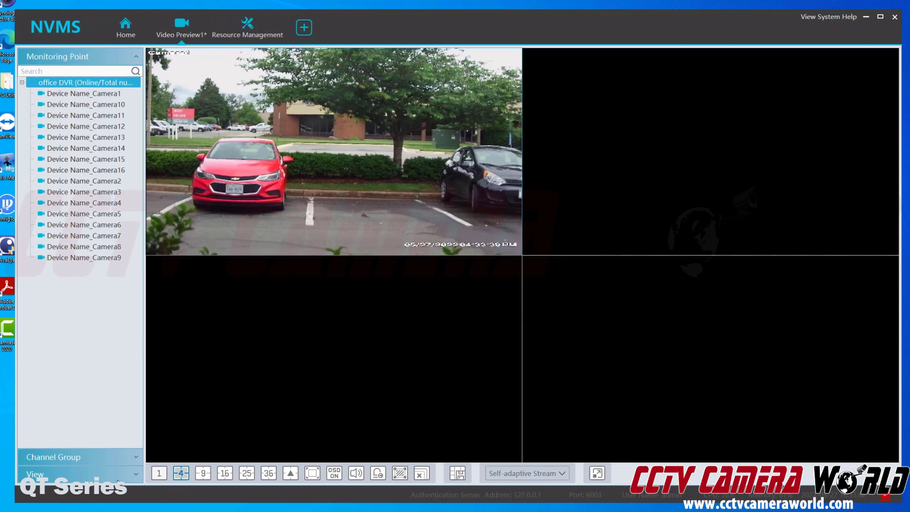
pyautogui.click(118, 474)
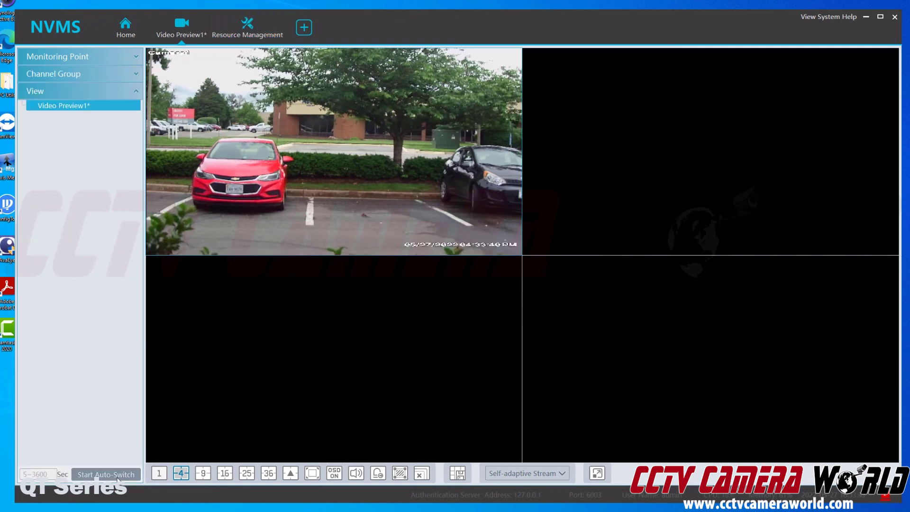
pyautogui.rightClick(71, 110)
pyautogui.click(94, 131)
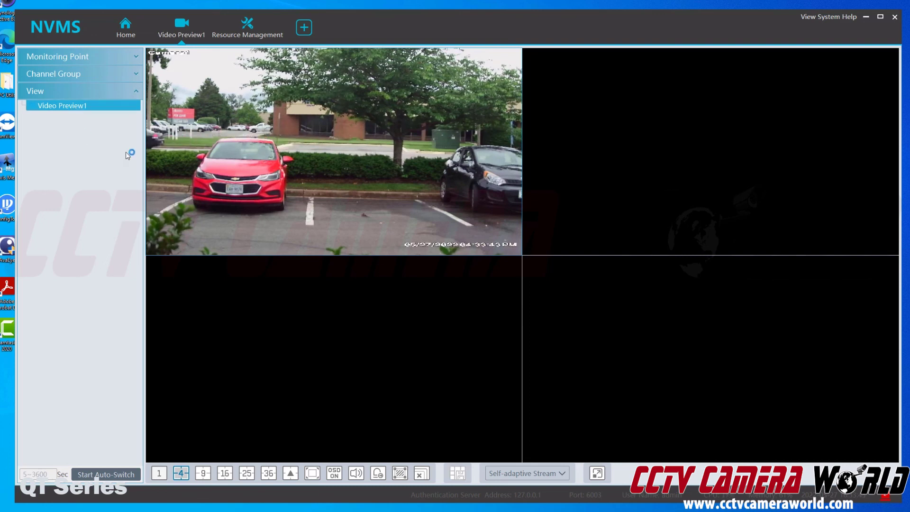
# - Open Modify View for Video Preview1 and cancel without renaming it
pyautogui.rightClick(91, 111)
pyautogui.click(102, 132)
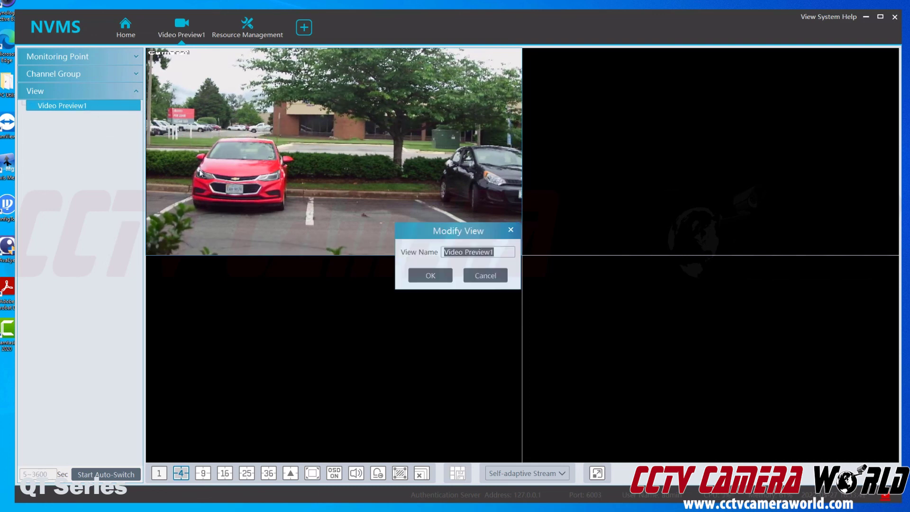
pyautogui.click(487, 276)
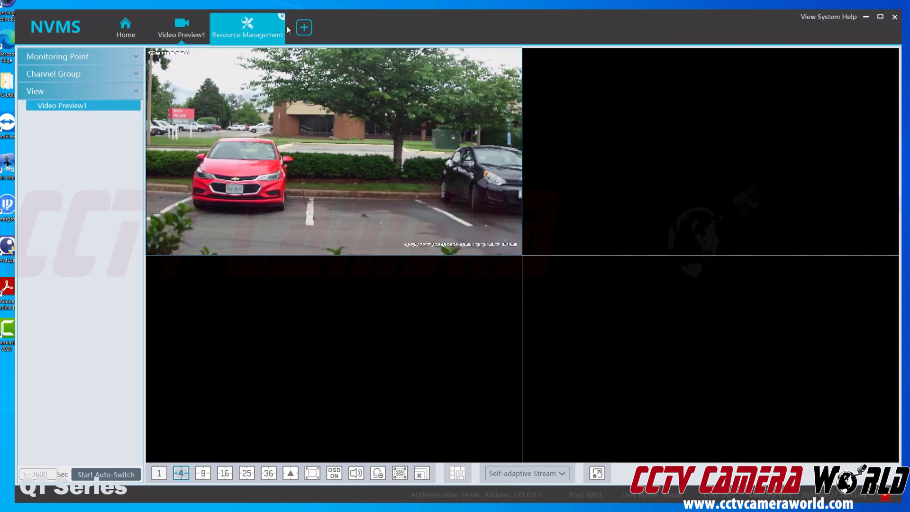